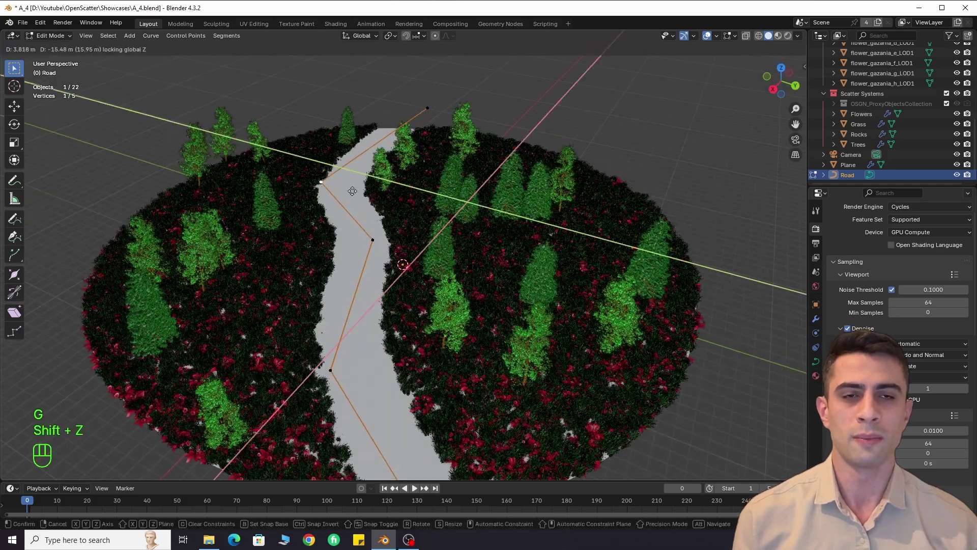
# Reshape the road curve by moving a control point near its far end horizontally, and leave edit mode
pyautogui.click(475, 198)
pyautogui.scroll(-2, 367, 275)
pyautogui.press('Tab')
pyautogui.scroll(5, 322, 306)
pyautogui.moveTo(322, 306); pyautogui.dragTo(331, 252, button='middle')
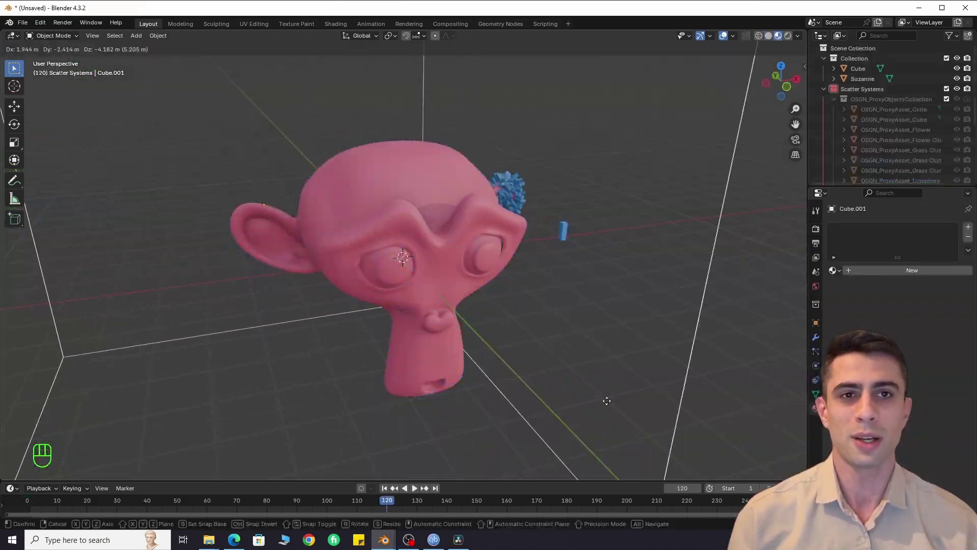
# Move the large cube surrounding the monkey head along the global X axis
pyautogui.press('g')
pyautogui.press('x')
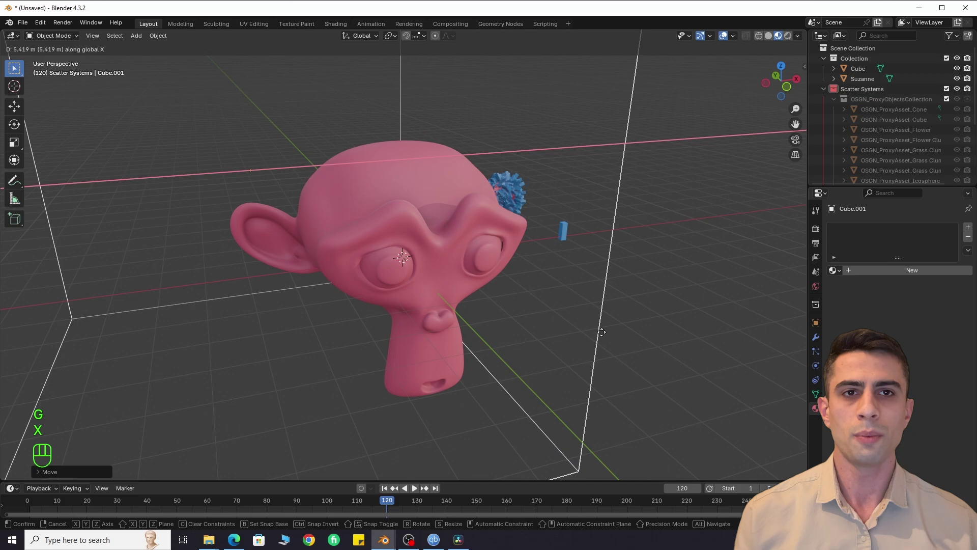
# Move the teal cube horizontally through the scattered blocks, keeping its height locked
pyautogui.press('g')
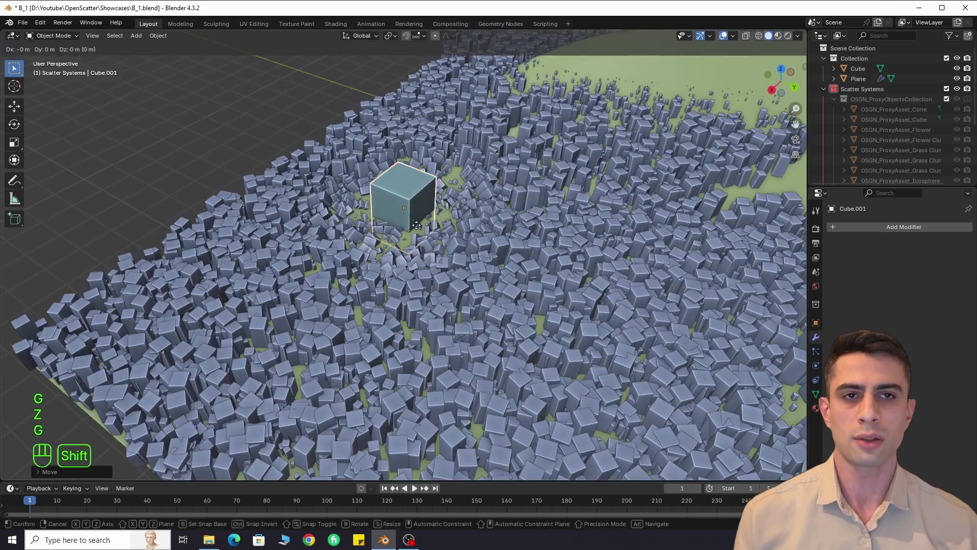
pyautogui.hotkey('shift', 'z')
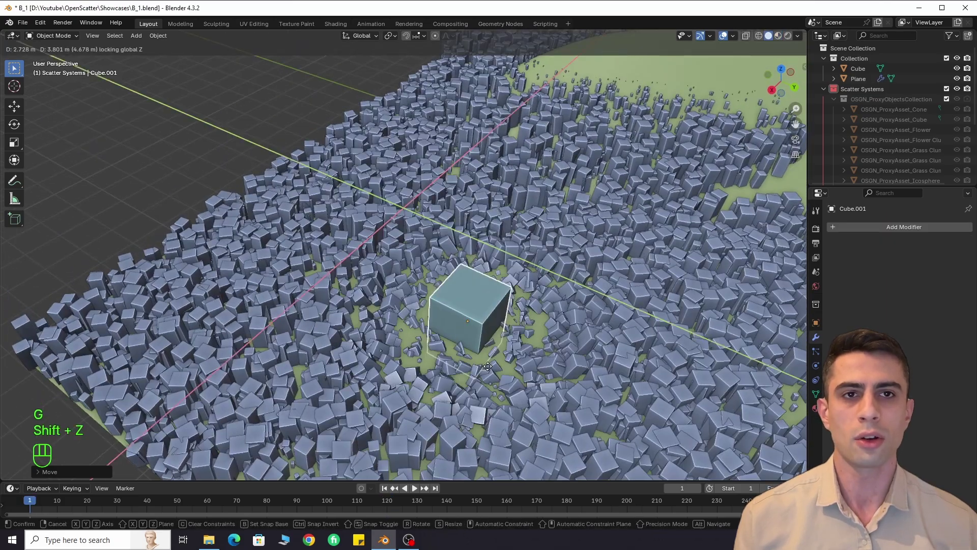
pyautogui.click(560, 382)
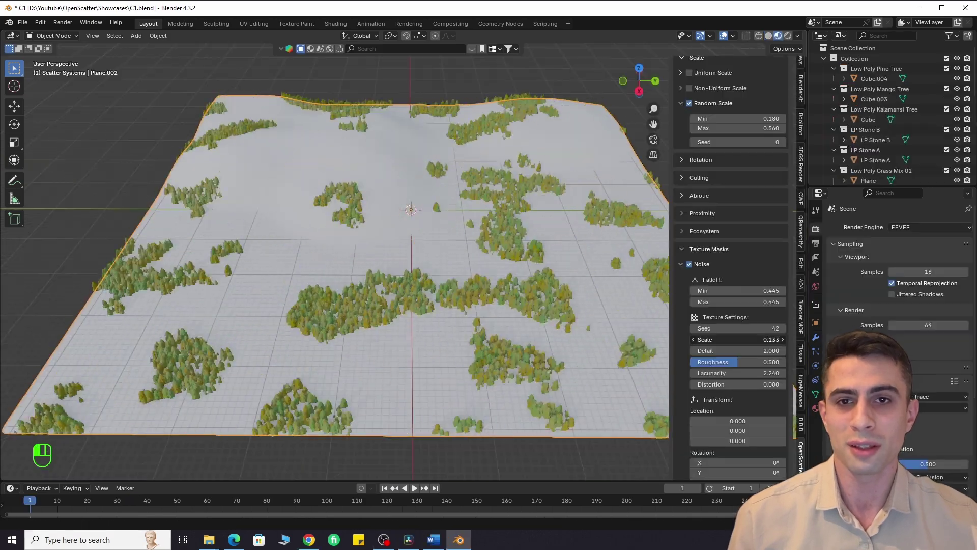
# Set the Noise mask's scale to 0.143, roughness to 0.480 and lacunarity to 2.270, and turn the mask off
pyautogui.moveTo(732, 340); pyautogui.dragTo(744, 373)
pyautogui.click(689, 264)
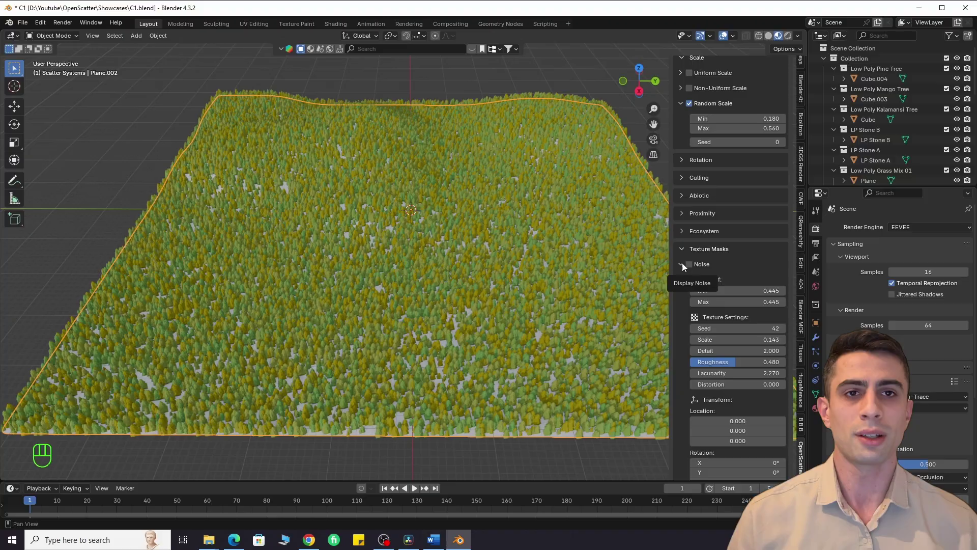
pyautogui.click(681, 264)
# Enable the Lines texture mask on the tree scatter and set its scale to 0.068
pyautogui.click(689, 401)
pyautogui.click(682, 402)
pyautogui.scroll(-2, 723, 418)
pyautogui.moveTo(738, 425)
pyautogui.mouseDown()
pyautogui.moveTo(718, 425)
pyautogui.moveTo(739, 425)
pyautogui.mouseUp()
pyautogui.moveTo(734, 457); pyautogui.dragTo(734, 355, button='middle')
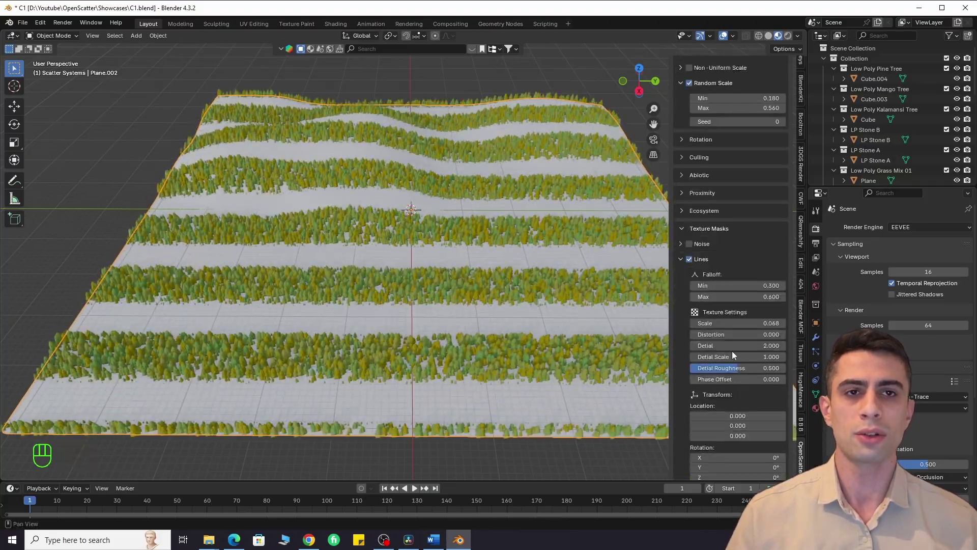
# Set the Lines mask's detail to 1.780 and distortion to 15.056, and lower its phase offset and detail scale
pyautogui.moveTo(738, 346); pyautogui.dragTo(737, 346)
pyautogui.moveTo(739, 334); pyautogui.dragTo(866, 334)
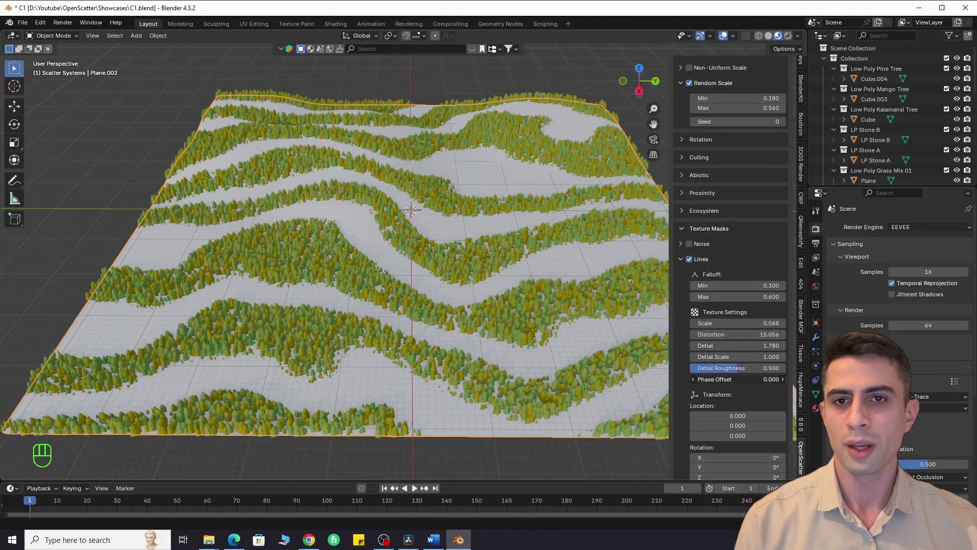
pyautogui.moveTo(738, 379); pyautogui.dragTo(652, 379)
pyautogui.moveTo(739, 357); pyautogui.dragTo(668, 357)
# Turn off the Lines mask, and enable and adjust another texture mask in its place
pyautogui.click(690, 259)
pyautogui.click(681, 259)
pyautogui.click(689, 376)
pyautogui.click(681, 376)
pyautogui.moveTo(738, 402)
pyautogui.keyDown('shift'); pyautogui.mouseDown()
pyautogui.moveTo(698, 403)
pyautogui.moveTo(759, 403)
pyautogui.moveTo(748, 414)
pyautogui.mouseUp(); pyautogui.keyUp('shift')
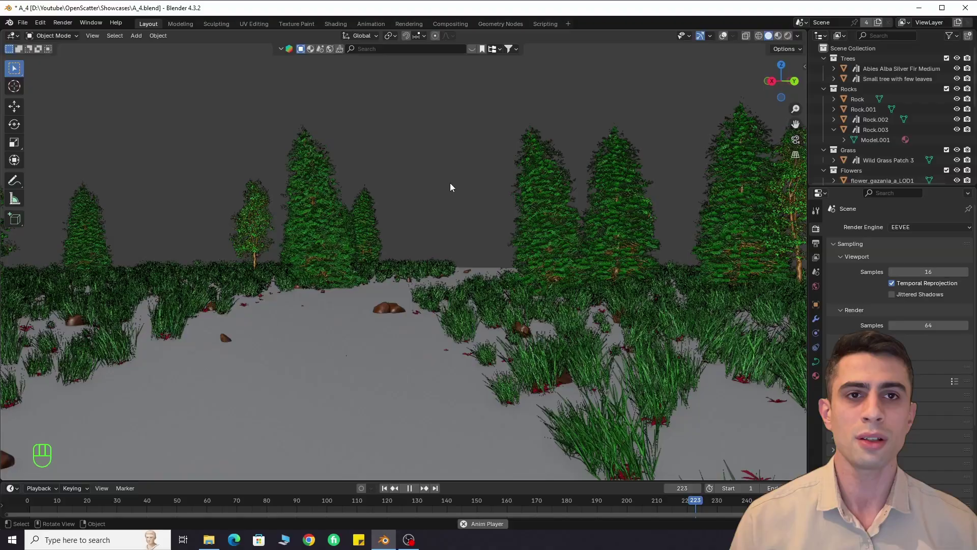
pyautogui.moveTo(451, 187); pyautogui.dragTo(487, 202, button='middle')
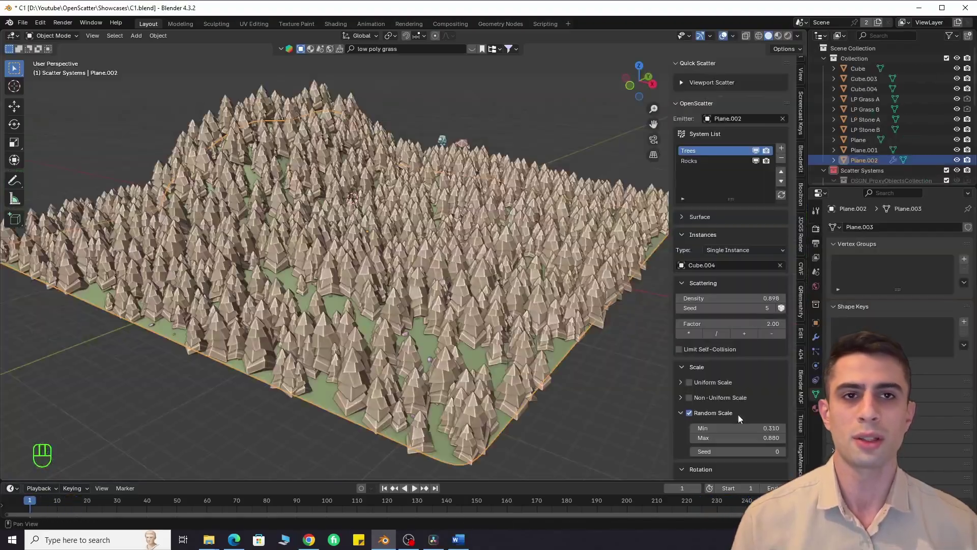
# Adjust the Trees system's random scale minimum and maximum, and raise its scattering density
pyautogui.moveTo(751, 429); pyautogui.dragTo(744, 429)
pyautogui.moveTo(752, 438); pyautogui.dragTo(758, 439)
pyautogui.moveTo(747, 298); pyautogui.dragTo(812, 298)
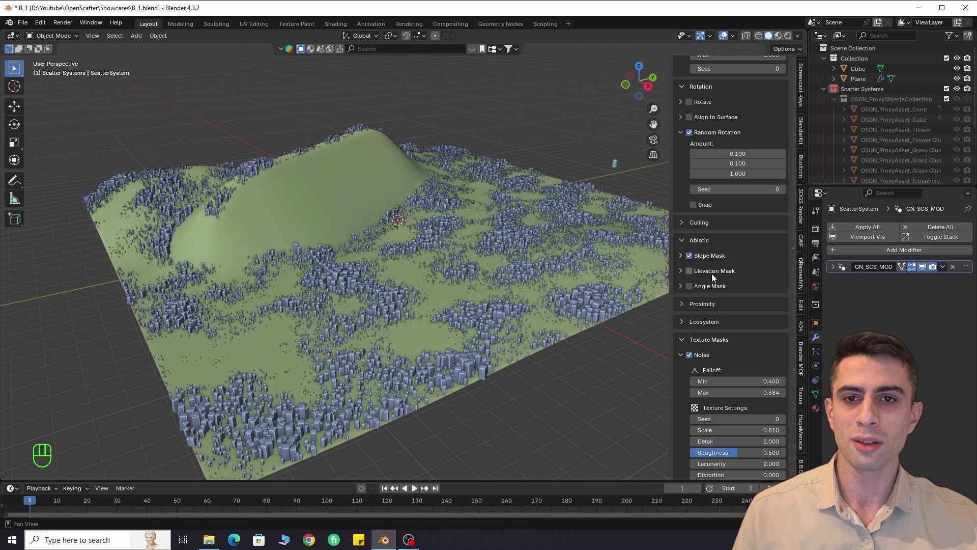
# Set the Slope Mask's cutoff to 0.781 for the blocks scattered on the hill
pyautogui.moveTo(739, 282)
pyautogui.mouseDown()
pyautogui.moveTo(784, 282)
pyautogui.moveTo(744, 282)
pyautogui.mouseUp()
pyautogui.keyDown('shift'); pyautogui.moveTo(420, 173); pyautogui.dragTo(438, 207, button='middle'); pyautogui.keyUp('shift')
pyautogui.scroll(2, 417, 261)
pyautogui.moveTo(524, 262); pyautogui.dragTo(392, 262, button='middle')
pyautogui.keyDown('shift'); pyautogui.moveTo(738, 282); pyautogui.dragTo(728, 283); pyautogui.keyUp('shift')
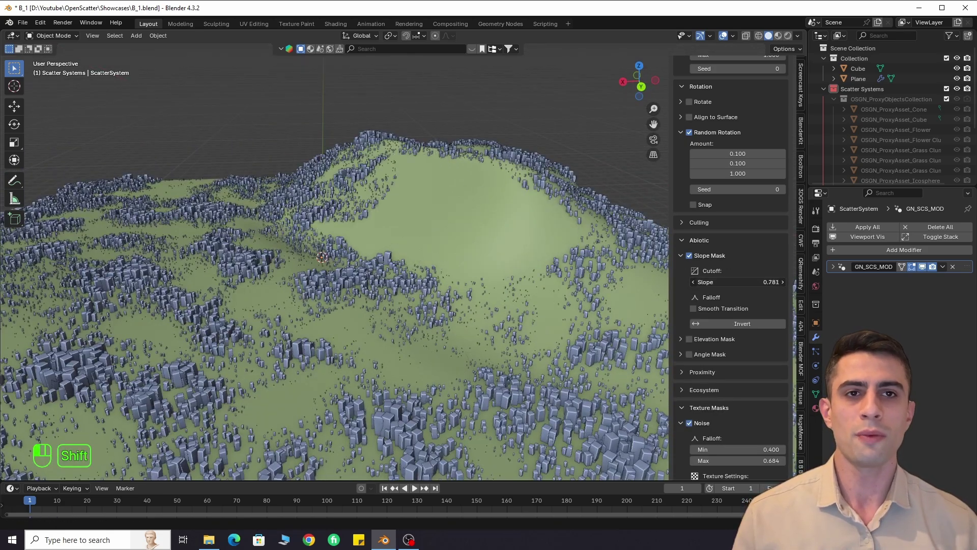
# Enable the Elevation Mask with a cutoff height of 0.785 m and smooth transition
pyautogui.click(690, 339)
pyautogui.click(715, 339)
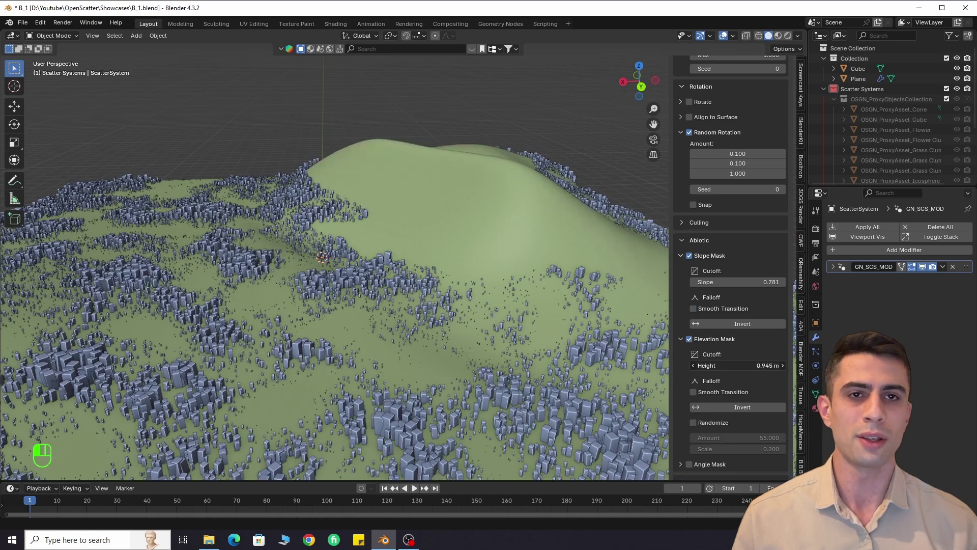
pyautogui.moveTo(738, 366); pyautogui.dragTo(723, 366)
pyautogui.click(693, 392)
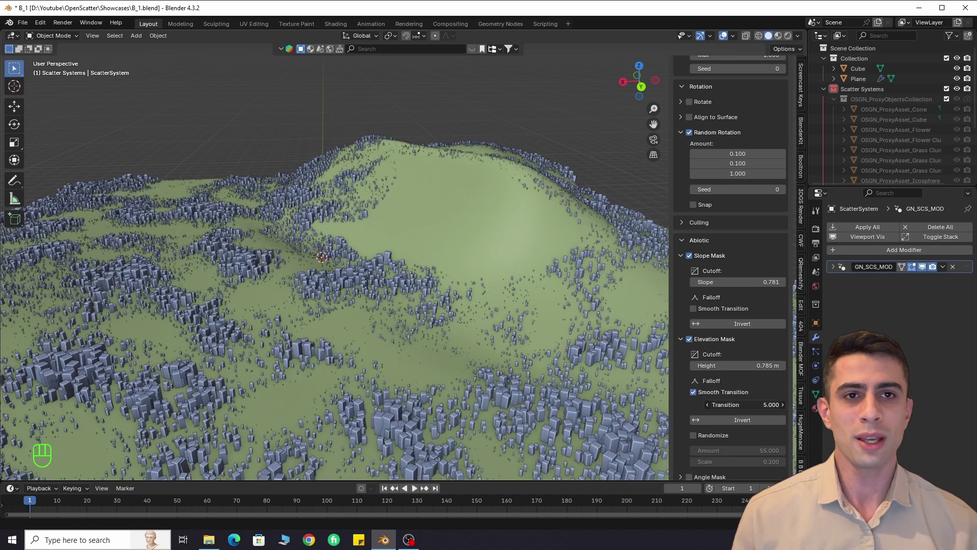
# Set the Elevation Mask's transition to 1.210 and its cutoff height to 1.43 m
pyautogui.moveTo(744, 405)
pyautogui.mouseDown()
pyautogui.moveTo(723, 404)
pyautogui.moveTo(738, 405)
pyautogui.mouseUp()
pyautogui.scroll(-4, 441, 318)
pyautogui.moveTo(326, 305); pyautogui.dragTo(366, 285, button='middle')
pyautogui.scroll(3, 393, 289)
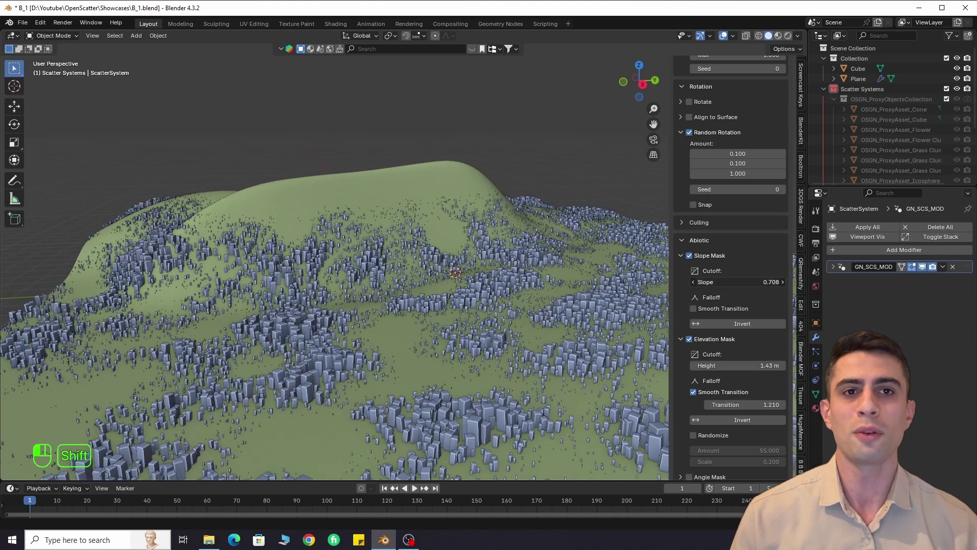
# Try inverting the Elevation Mask, inspect the scatter on the hill, and switch the inversion back off
pyautogui.scroll(-3, 448, 285)
pyautogui.scroll(-2, 741, 372)
pyautogui.click(737, 375)
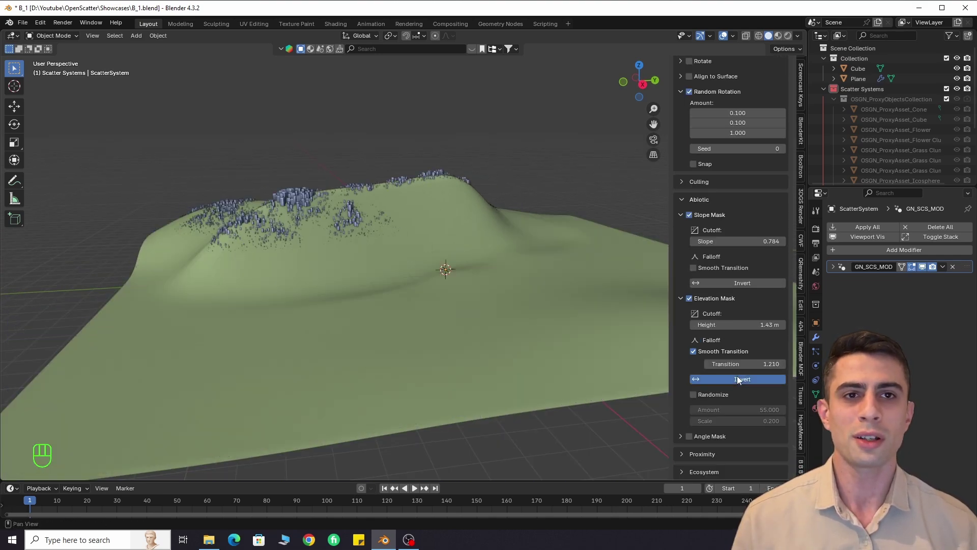
pyautogui.moveTo(407, 265); pyautogui.dragTo(484, 286, button='middle')
pyautogui.click(737, 378)
pyautogui.moveTo(397, 326); pyautogui.dragTo(440, 337, button='middle')
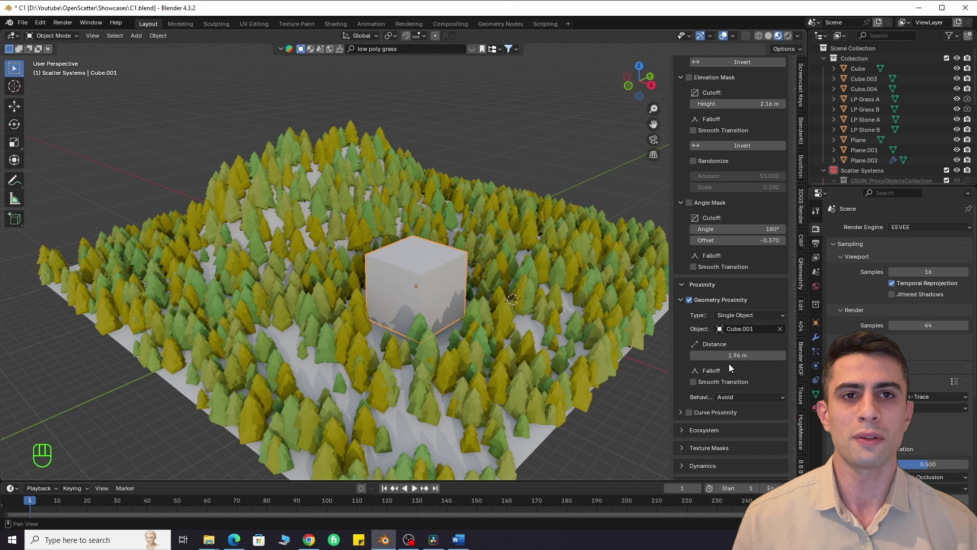
# Set the Geometry Proximity distance around the cube to 5.72 m and start moving the cube
pyautogui.moveTo(737, 356); pyautogui.dragTo(769, 355)
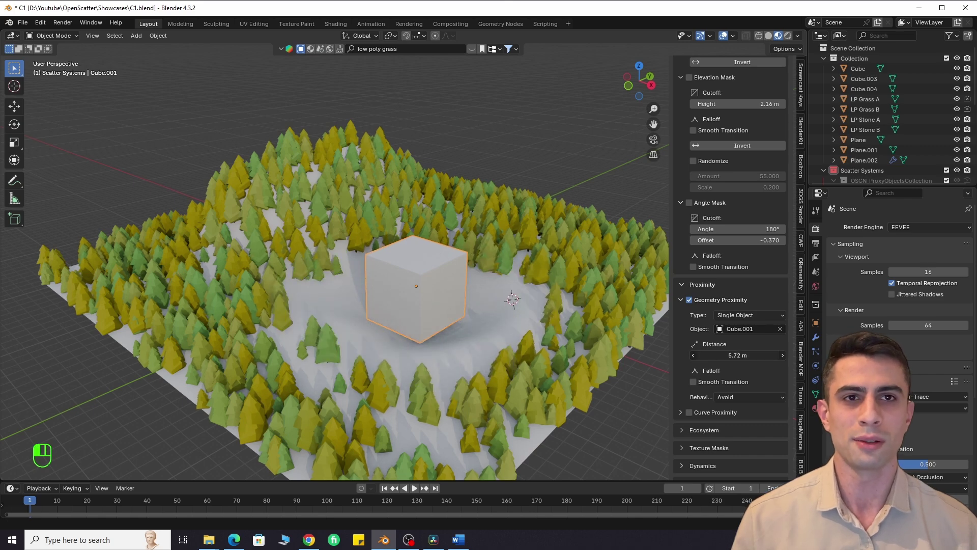
pyautogui.press('g')
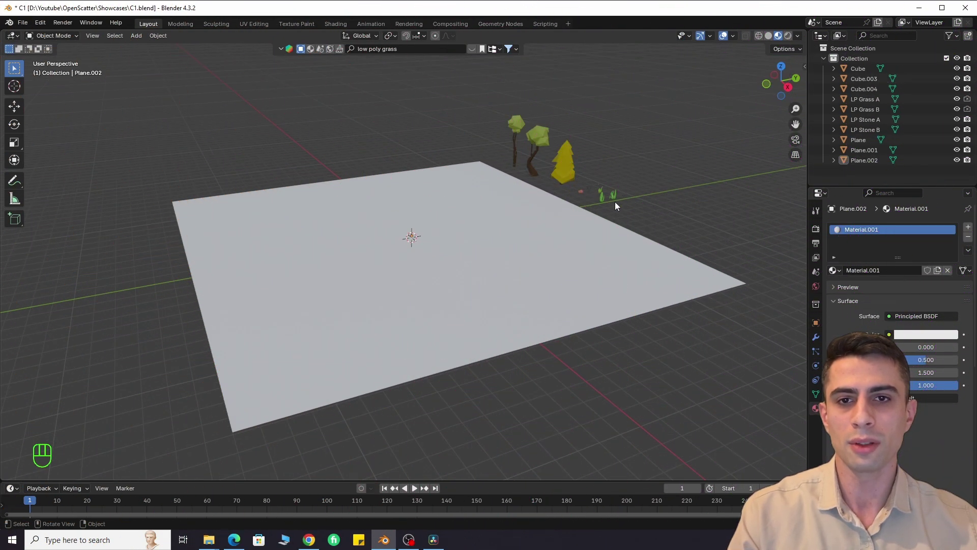
# Show the OpenScatter settings and assign the large ground plane as the emitter
pyautogui.press('n')
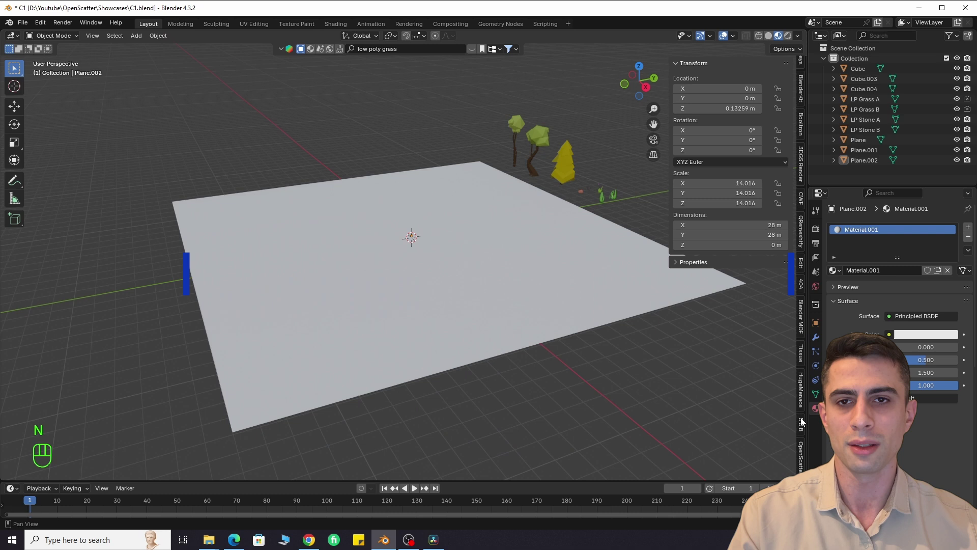
pyautogui.click(803, 453)
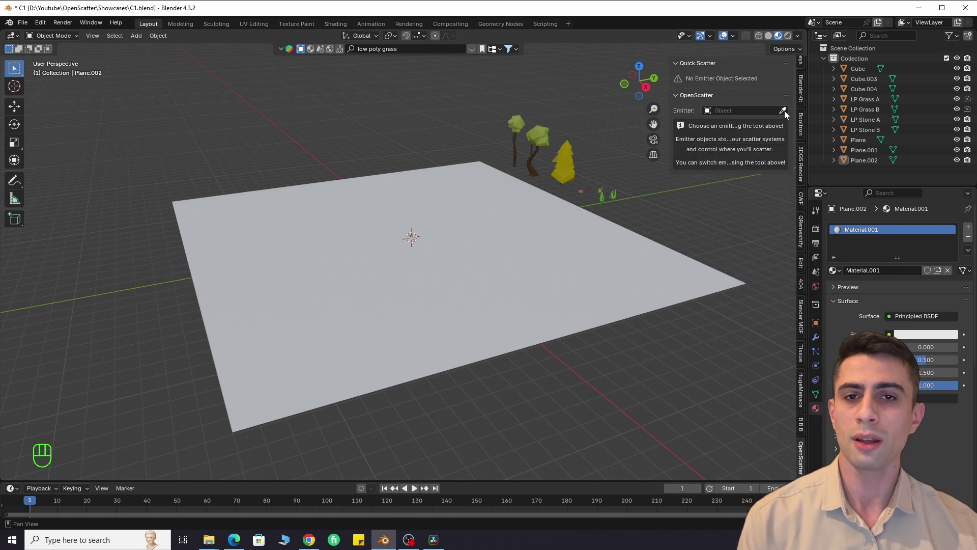
pyautogui.click(506, 235)
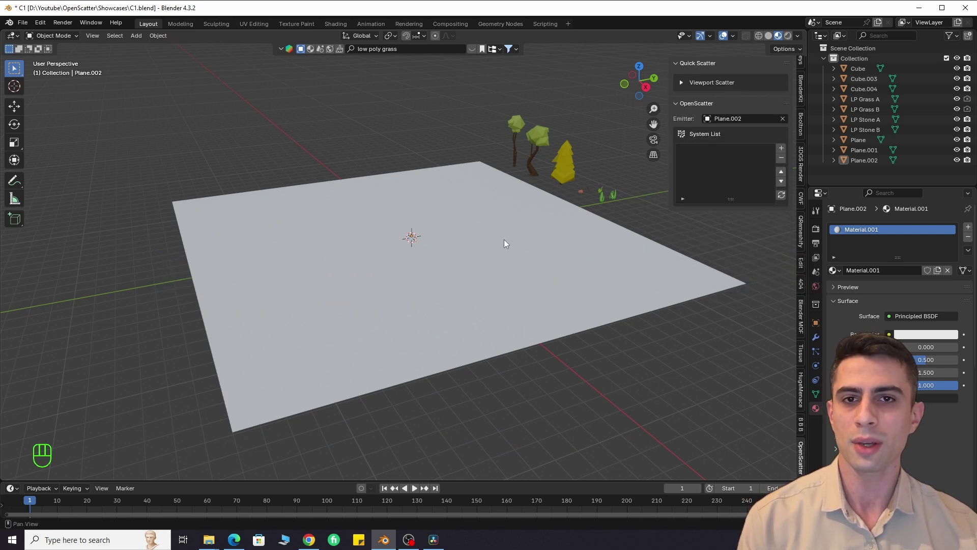
# Add a scatter system to the emitter and use the low-poly pine tree Cube.004 as its single instance
pyautogui.click(781, 147)
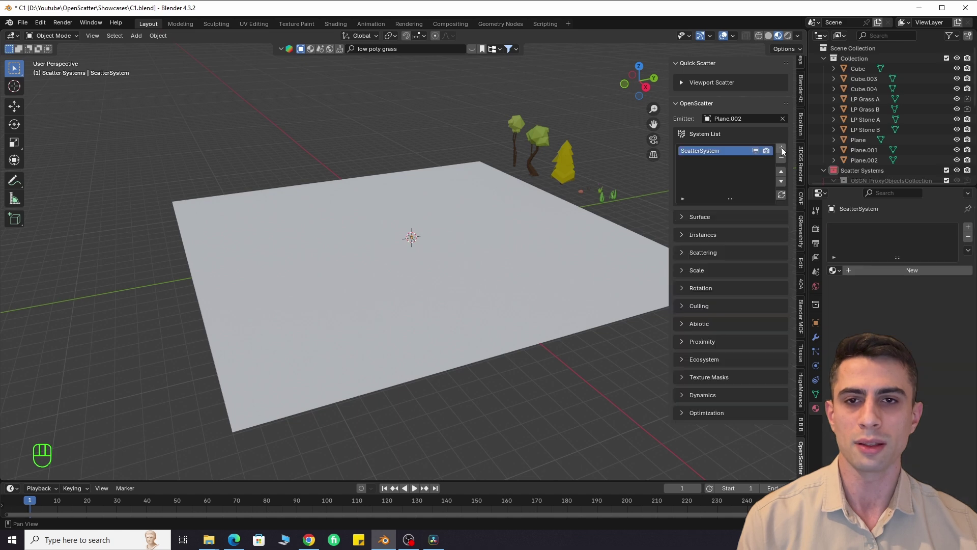
pyautogui.click(682, 237)
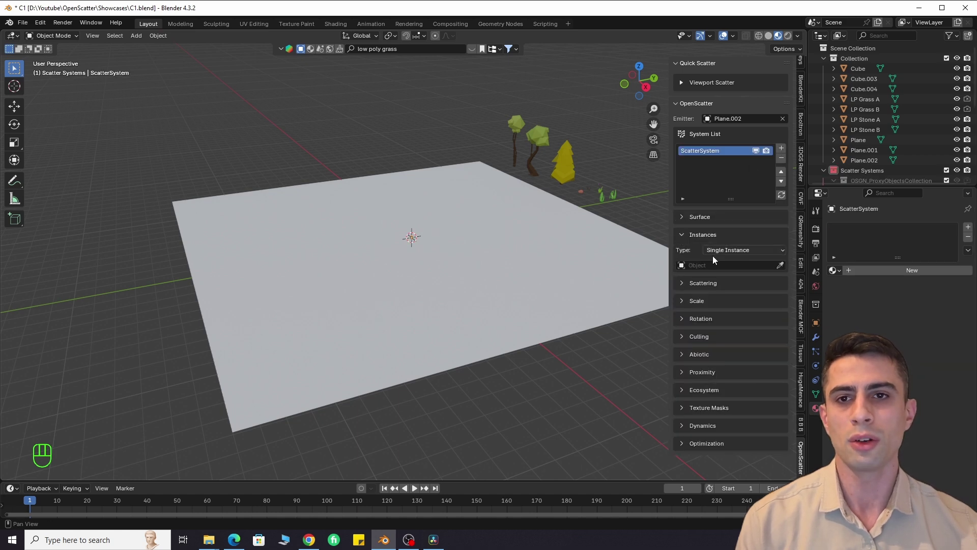
pyautogui.click(572, 163)
# Set the scattering density of the pine trees to 0.030 and the seed to 5
pyautogui.click(682, 283)
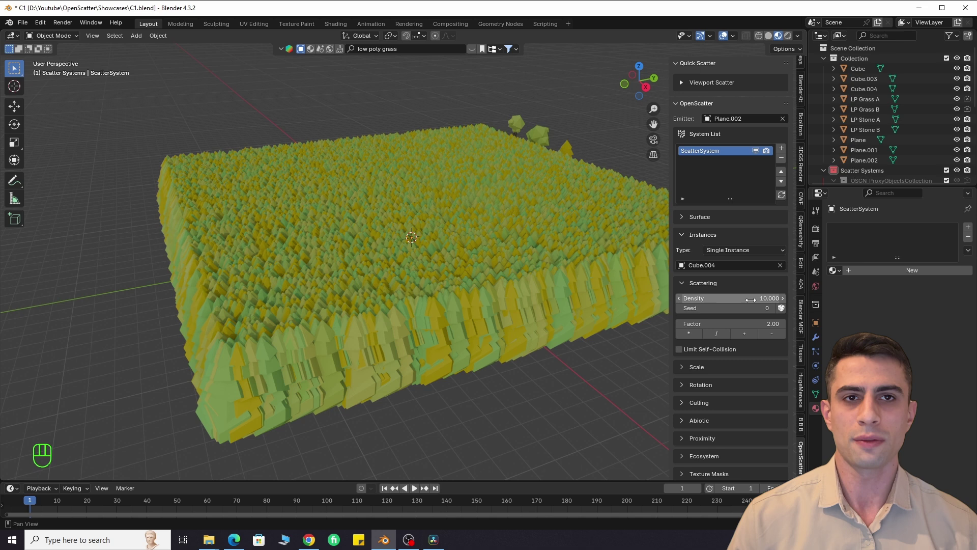
pyautogui.moveTo(731, 299)
pyautogui.mouseDown()
pyautogui.moveTo(702, 298)
pyautogui.moveTo(731, 308)
pyautogui.mouseUp()
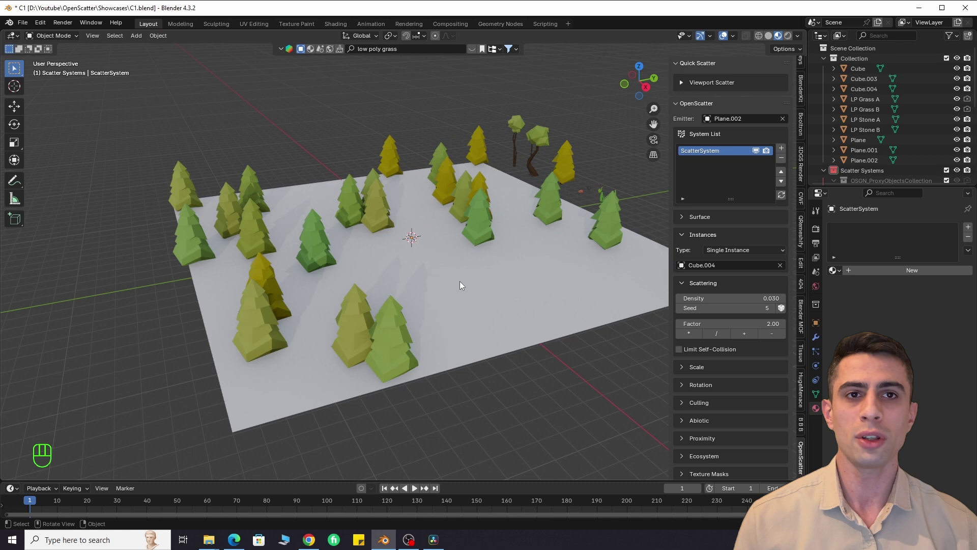
pyautogui.click(686, 384)
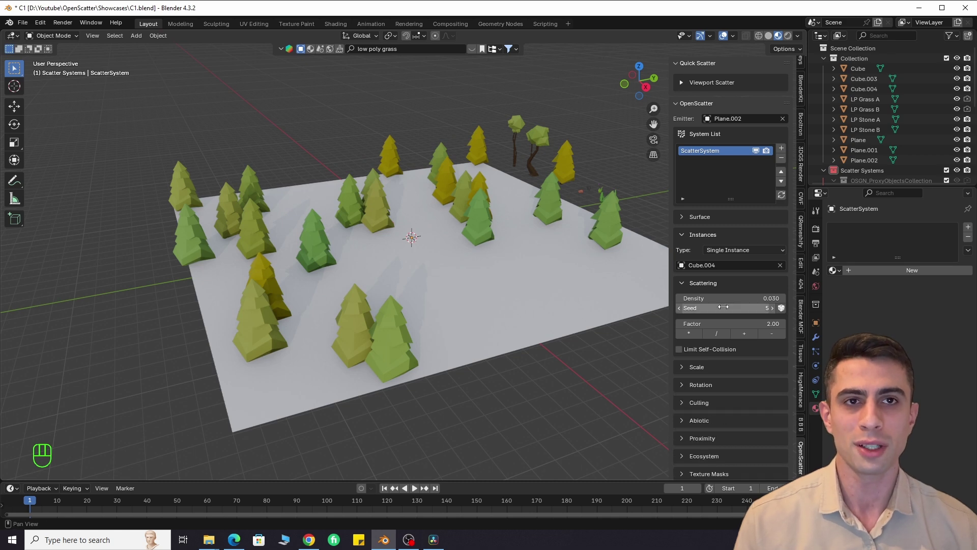
# Set the scattering density to 0.198 and the random scale range to 0.310 minimum and 0.880 maximum
pyautogui.keyDown('shift'); pyautogui.moveTo(731, 299); pyautogui.dragTo(754, 298); pyautogui.keyUp('shift')
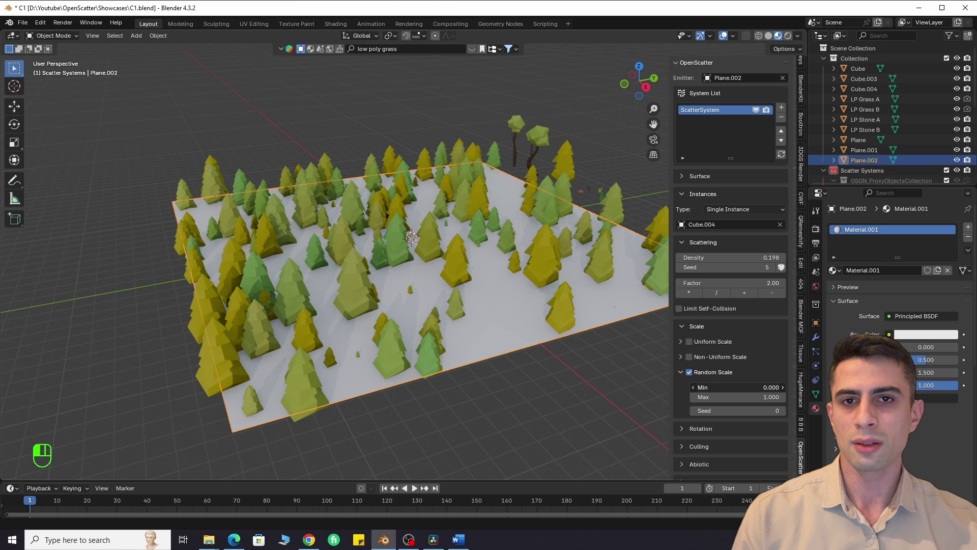
pyautogui.moveTo(733, 387)
pyautogui.mouseDown()
pyautogui.moveTo(726, 397)
pyautogui.moveTo(764, 397)
pyautogui.moveTo(741, 387)
pyautogui.mouseUp()
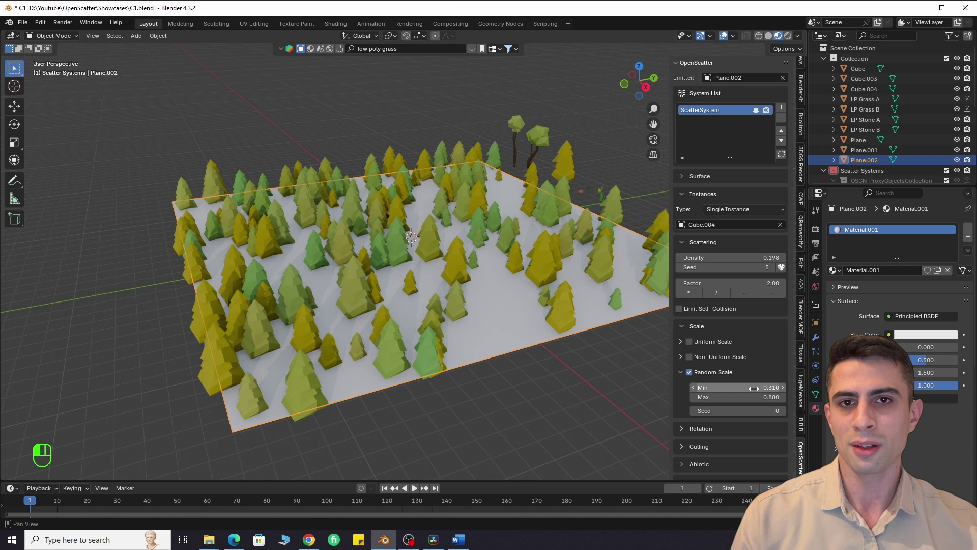
# Set the trees' Random Rotation amount on Z to 1.000 and its seed to 21
pyautogui.click(681, 373)
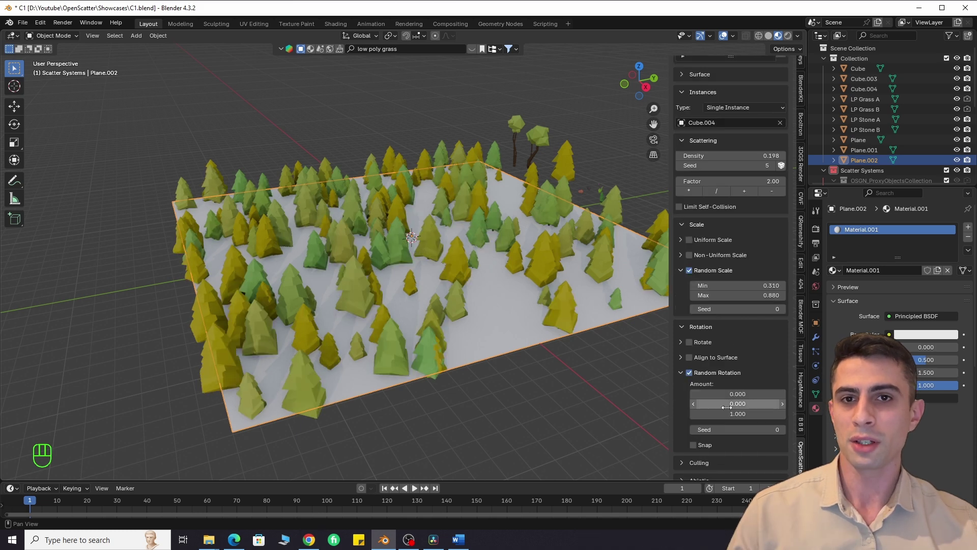
pyautogui.moveTo(713, 413)
pyautogui.mouseDown()
pyautogui.moveTo(685, 414)
pyautogui.moveTo(700, 413)
pyautogui.mouseUp()
pyautogui.click(708, 412)
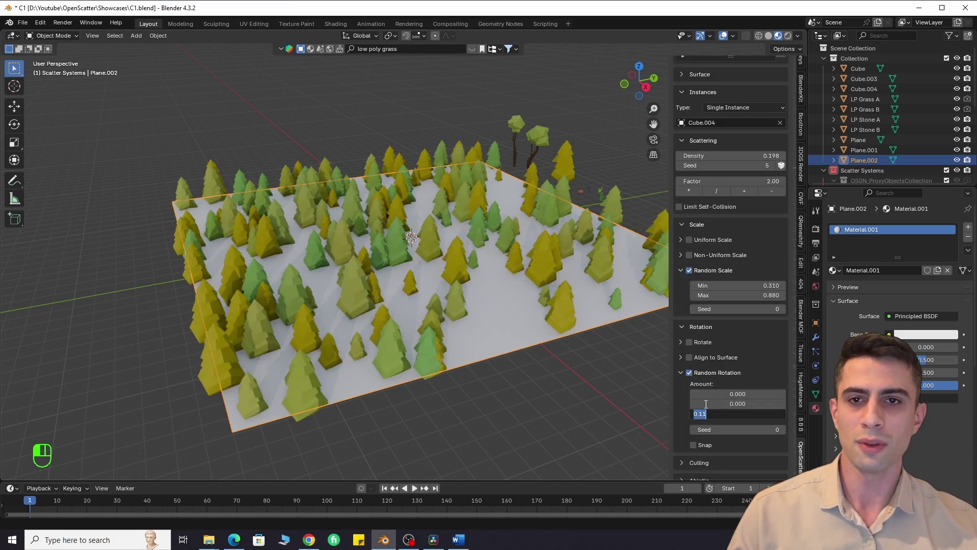
pyautogui.write('1')
pyautogui.press('Return')
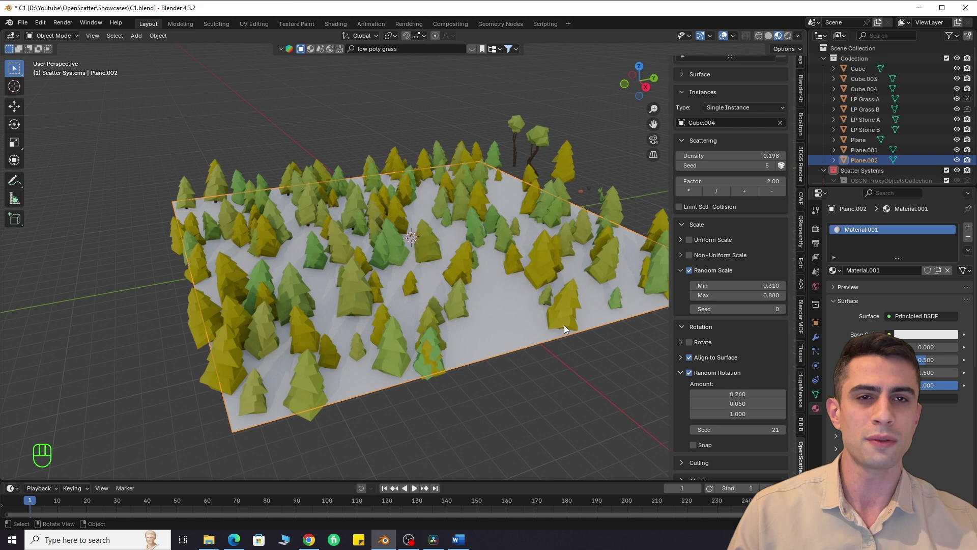
# Enable Vertex Group culling, and create a vertex group from a patch of faces on the terrain's slope
pyautogui.scroll(3, 540, 317)
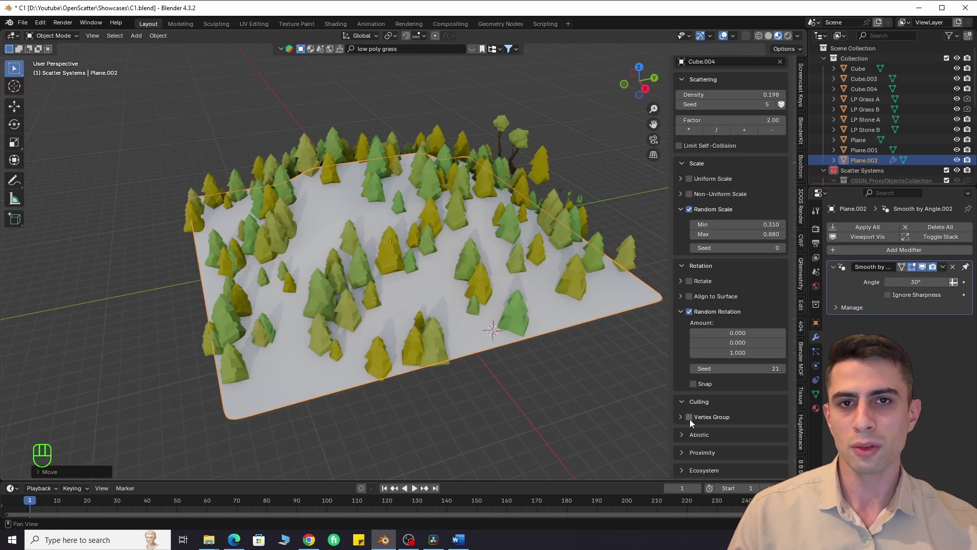
pyautogui.click(689, 417)
pyautogui.press('Tab')
pyautogui.press('3')
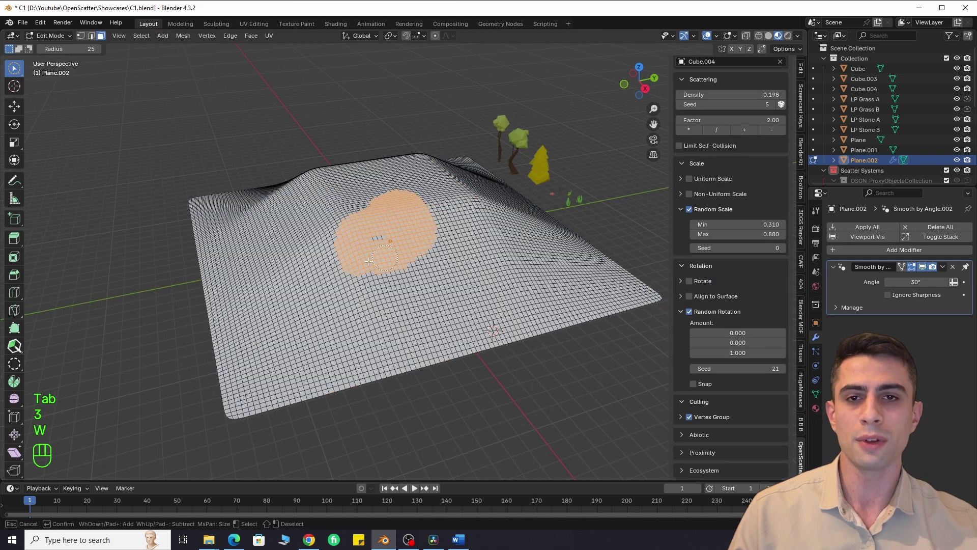
pyautogui.click(816, 395)
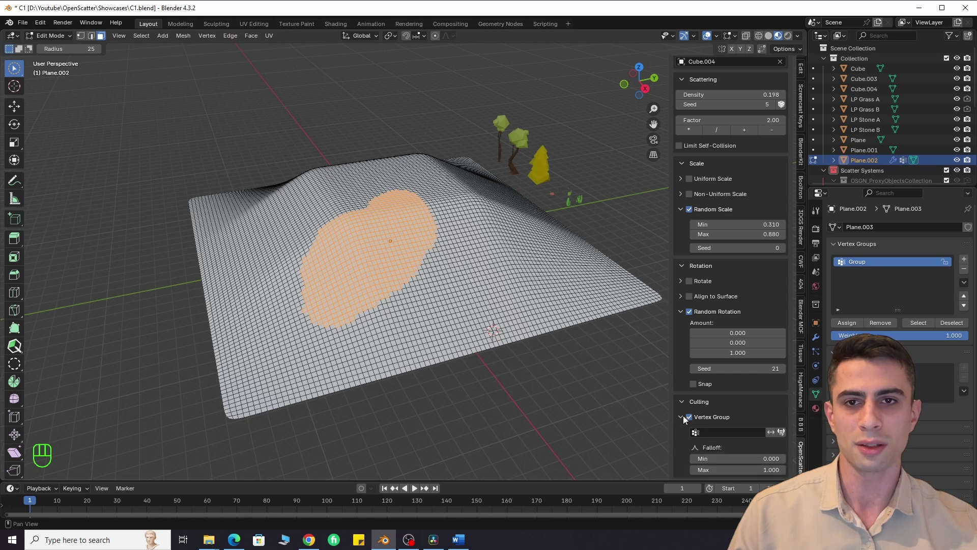
# Assign the vertex group Group to the Vertex Group culling, and circle-select further terrain faces in Edit Mode
pyautogui.click(717, 433)
pyautogui.click(714, 328)
pyautogui.press('Tab')
pyautogui.press('Tab')
pyautogui.press('c')
pyautogui.moveTo(474, 280); pyautogui.dragTo(477, 281)
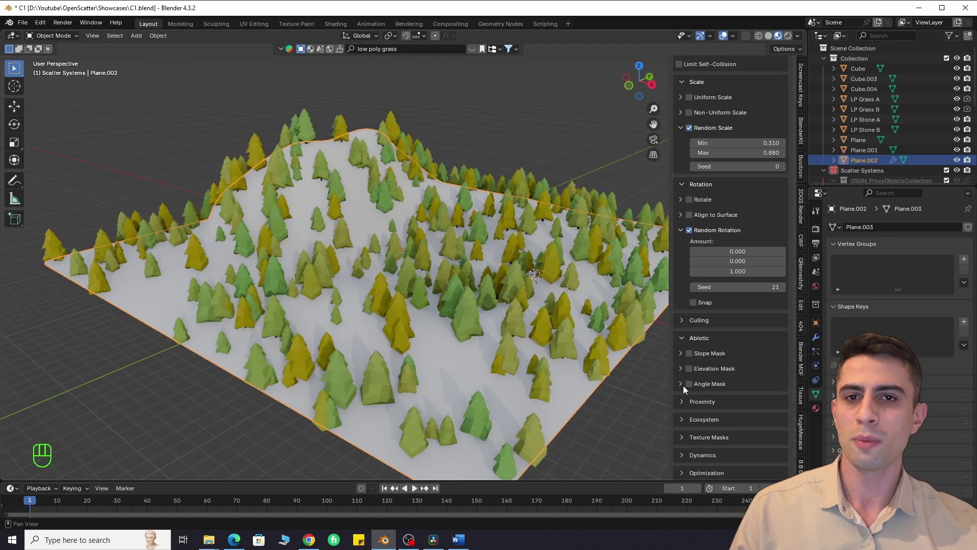
# Enable the Slope Mask for the trees and set its cutoff slope to 0.830
pyautogui.click(690, 353)
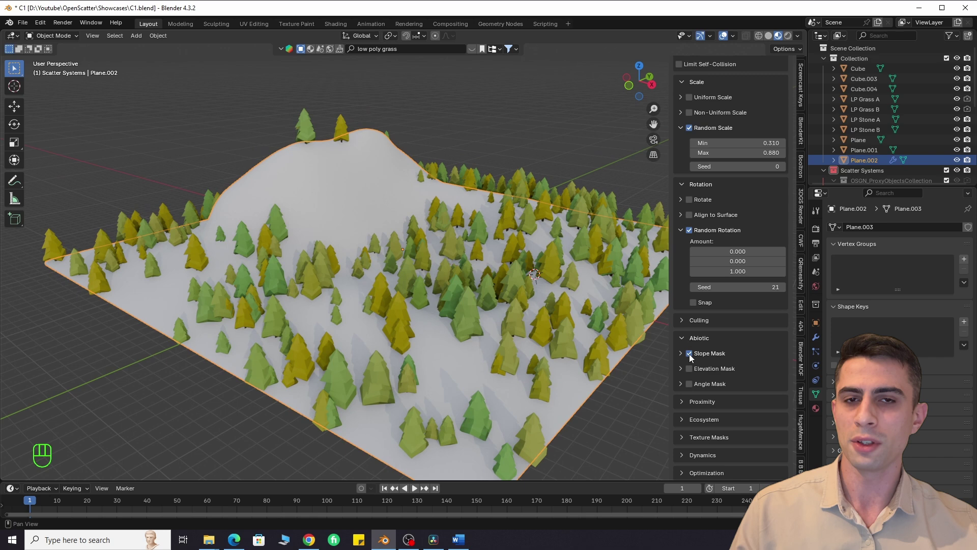
pyautogui.moveTo(452, 250); pyautogui.dragTo(443, 251, button='middle')
pyautogui.moveTo(738, 380)
pyautogui.mouseDown()
pyautogui.moveTo(711, 379)
pyautogui.moveTo(773, 379)
pyautogui.moveTo(741, 380)
pyautogui.mouseUp()
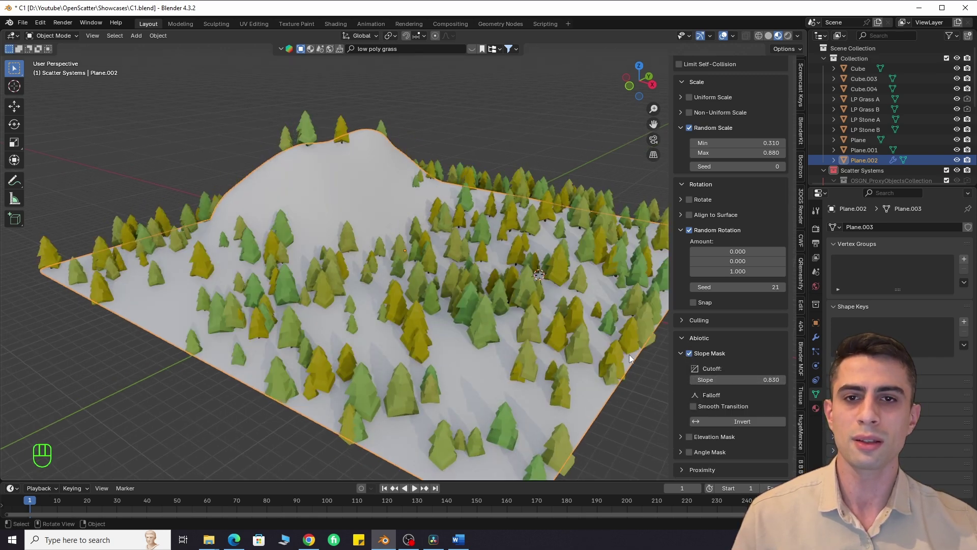
pyautogui.moveTo(629, 355); pyautogui.dragTo(411, 250, button='middle')
# Try inverting the Slope Mask and compare the tree distribution on the steep and flat terrain areas
pyautogui.click(731, 421)
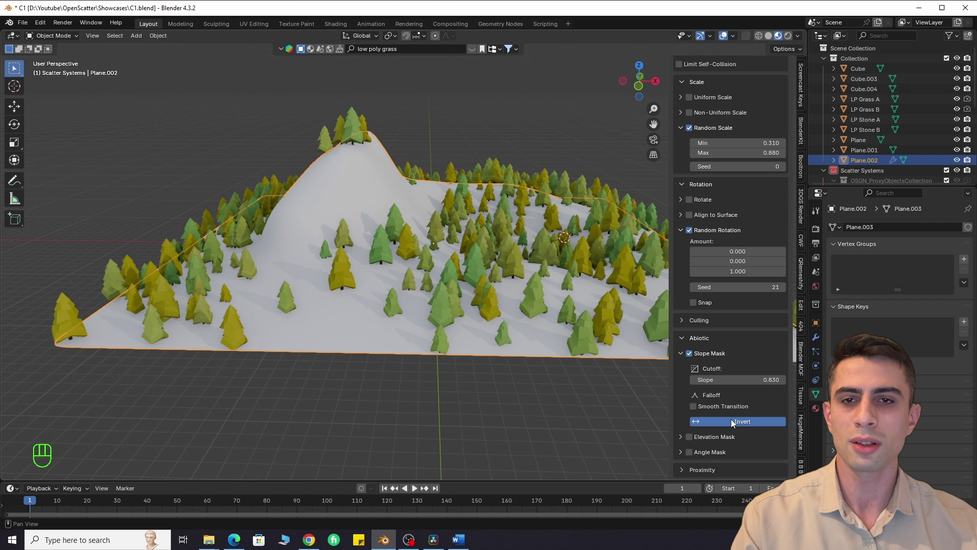
pyautogui.scroll(2, 564, 353)
pyautogui.scroll(-2, 565, 353)
pyautogui.moveTo(564, 353); pyautogui.dragTo(550, 355, button='middle')
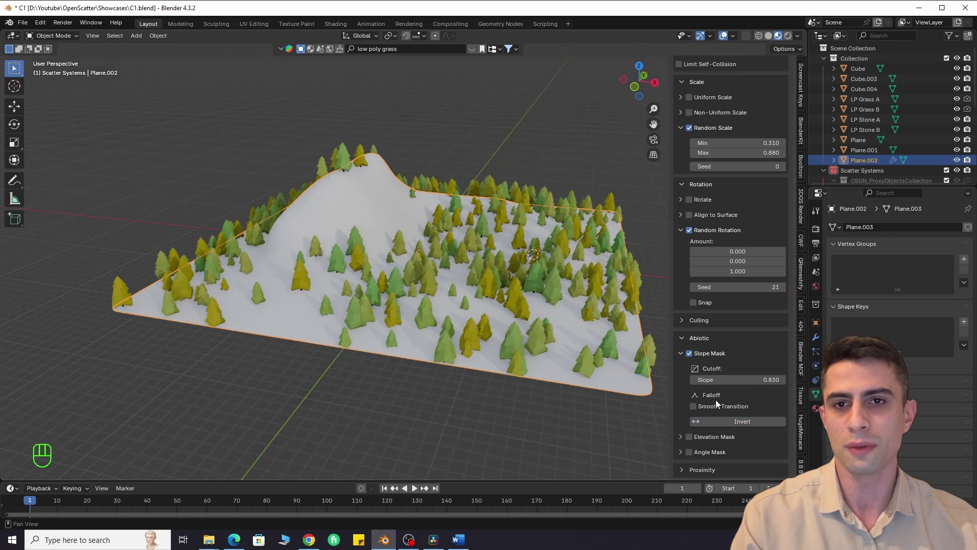
# Try a smooth transition of 0.280 on the Slope Mask with the cutoff slope at 0.650
pyautogui.click(710, 406)
pyautogui.moveTo(743, 419); pyautogui.dragTo(702, 418)
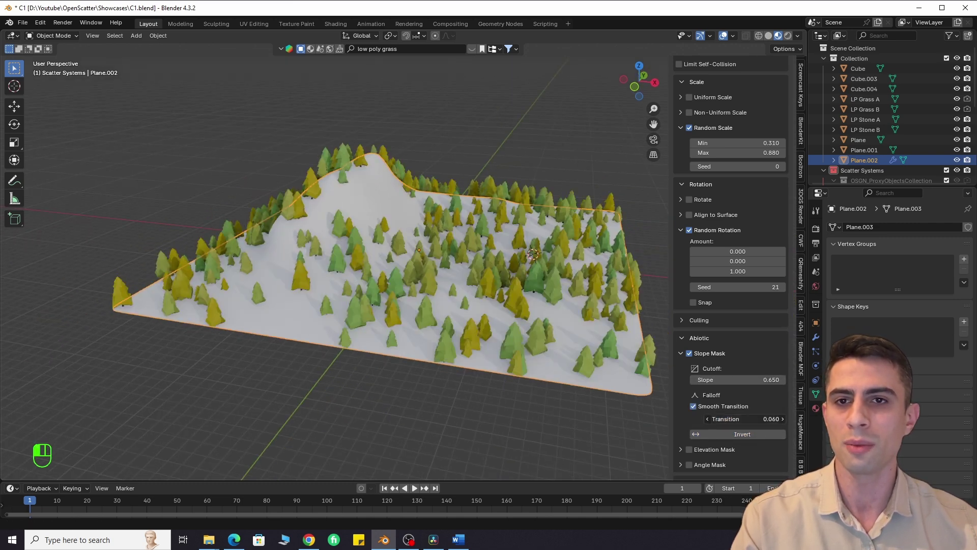
pyautogui.scroll(2, 515, 243)
pyautogui.moveTo(515, 243); pyautogui.dragTo(502, 248, button='middle')
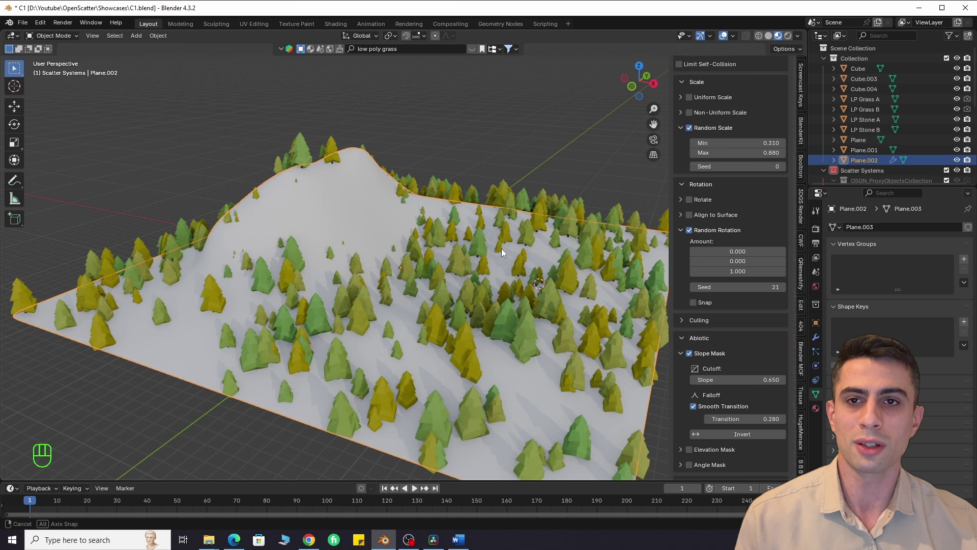
pyautogui.click(706, 411)
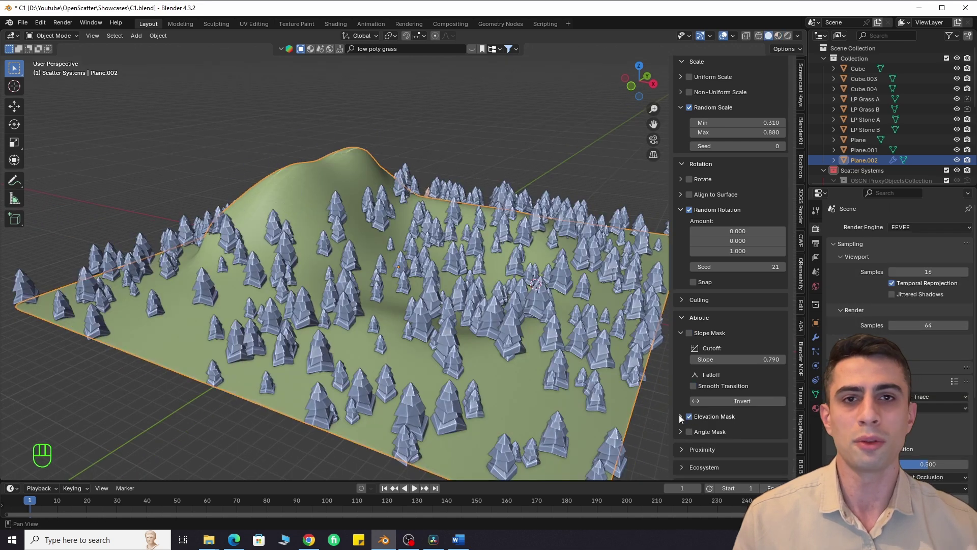
# Enable the Elevation Mask, testing its inversion, and set the cutoff height to 2.16 m
pyautogui.click(688, 416)
pyautogui.moveTo(744, 443); pyautogui.dragTo(712, 443)
pyautogui.scroll(-3, 738, 440)
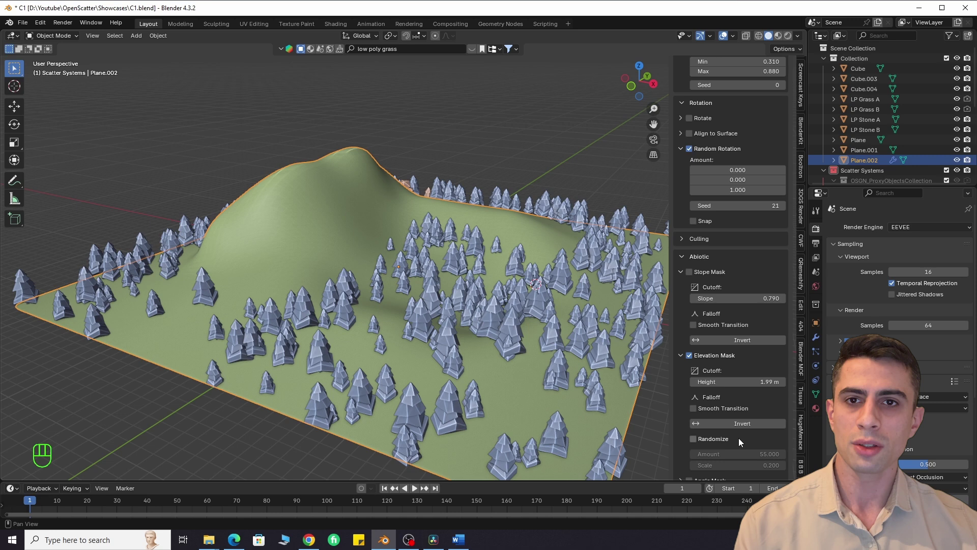
pyautogui.click(741, 423)
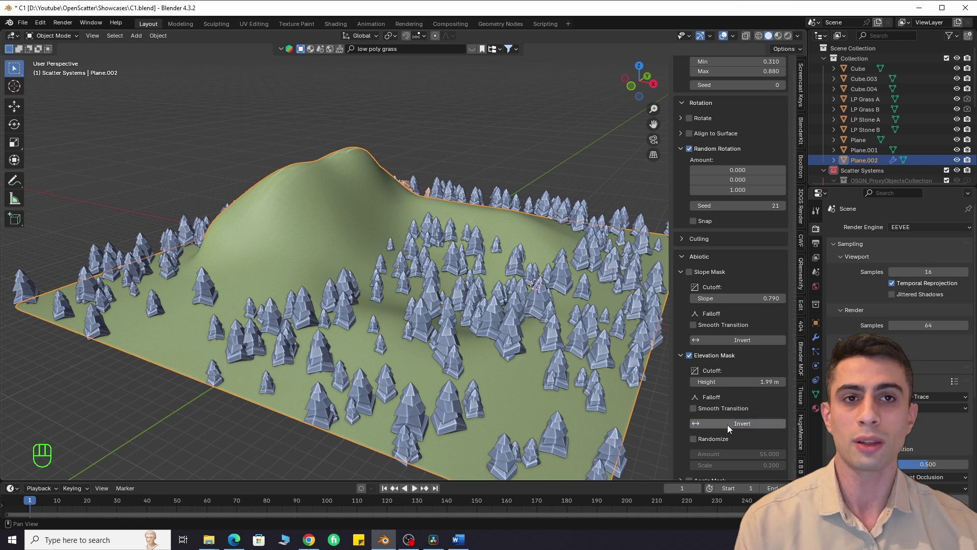
pyautogui.moveTo(739, 382); pyautogui.dragTo(722, 382)
# Try a smooth transition of 5.000 on the Elevation Mask, in both normal and inverted form
pyautogui.scroll(-1, 734, 423)
pyautogui.click(693, 388)
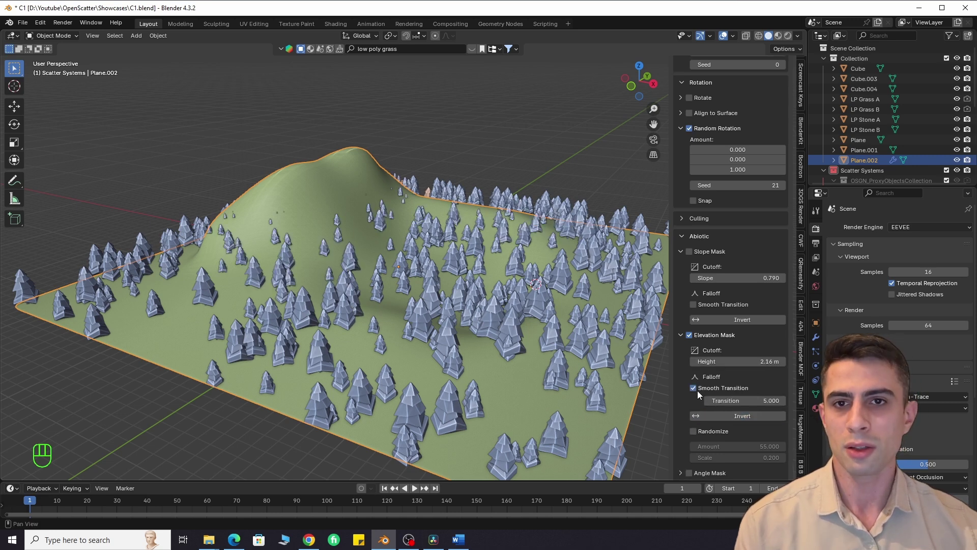
pyautogui.click(731, 416)
pyautogui.click(732, 416)
pyautogui.click(731, 416)
pyautogui.click(692, 389)
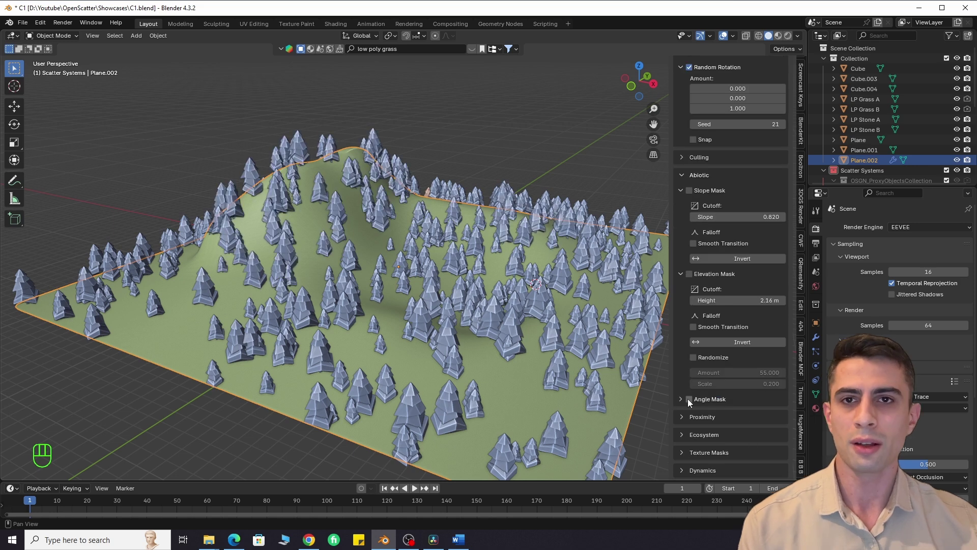
# Enable the Angle Mask with an angle of 180° and an offset of -0.370
pyautogui.click(690, 399)
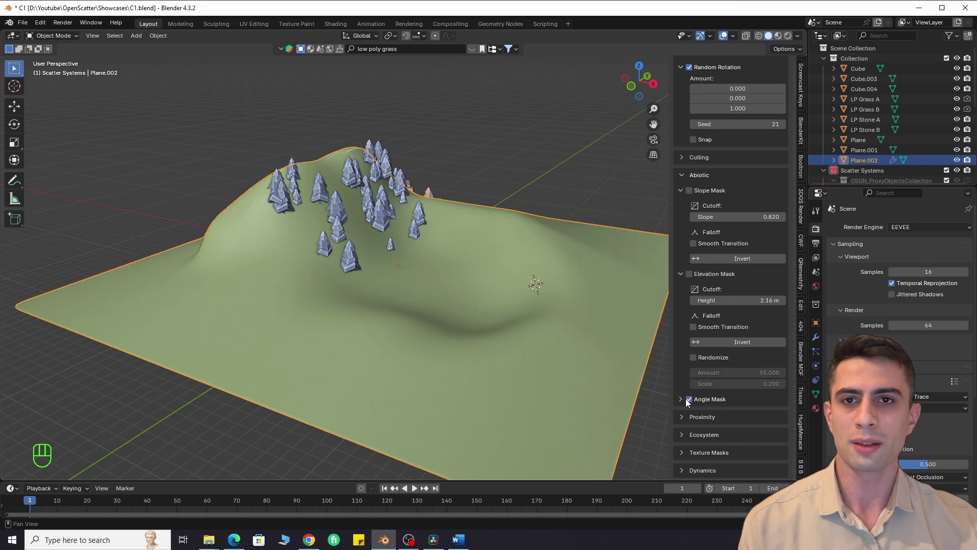
pyautogui.click(681, 399)
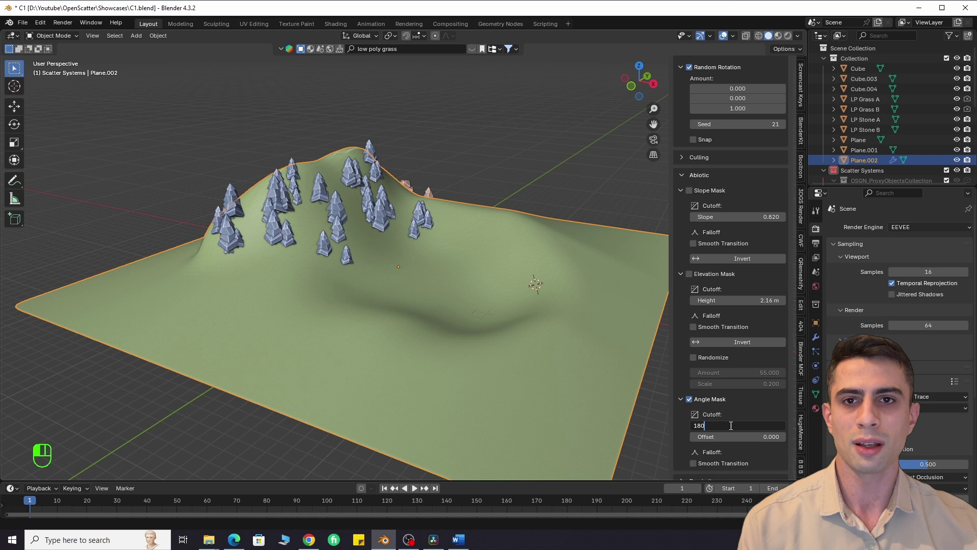
pyautogui.press('Return')
pyautogui.moveTo(294, 199)
pyautogui.mouseDown(button='middle')
pyautogui.moveTo(410, 203)
pyautogui.moveTo(298, 210)
pyautogui.mouseUp(button='middle')
pyautogui.moveTo(741, 432)
pyautogui.mouseDown()
pyautogui.moveTo(717, 431)
pyautogui.moveTo(733, 432)
pyautogui.mouseUp()
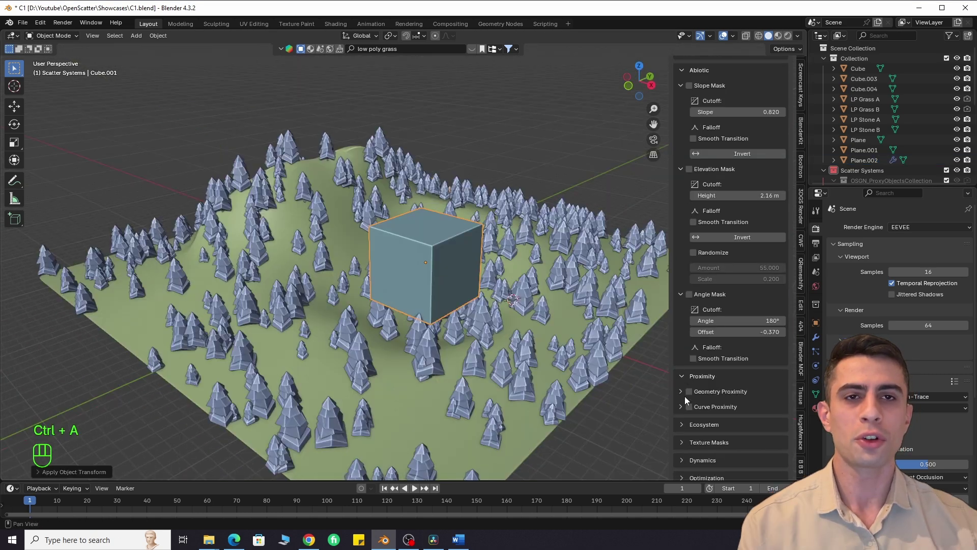
# Enable Geometry Proximity with Cube.001 as the single object, and move the cube down into the trees
pyautogui.click(689, 381)
pyautogui.click(681, 381)
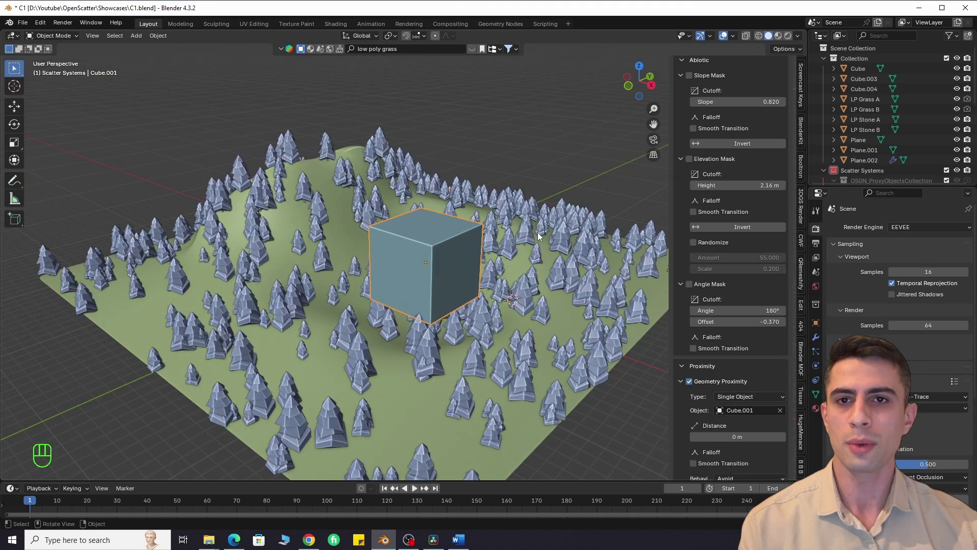
pyautogui.press('g')
pyautogui.click(530, 287)
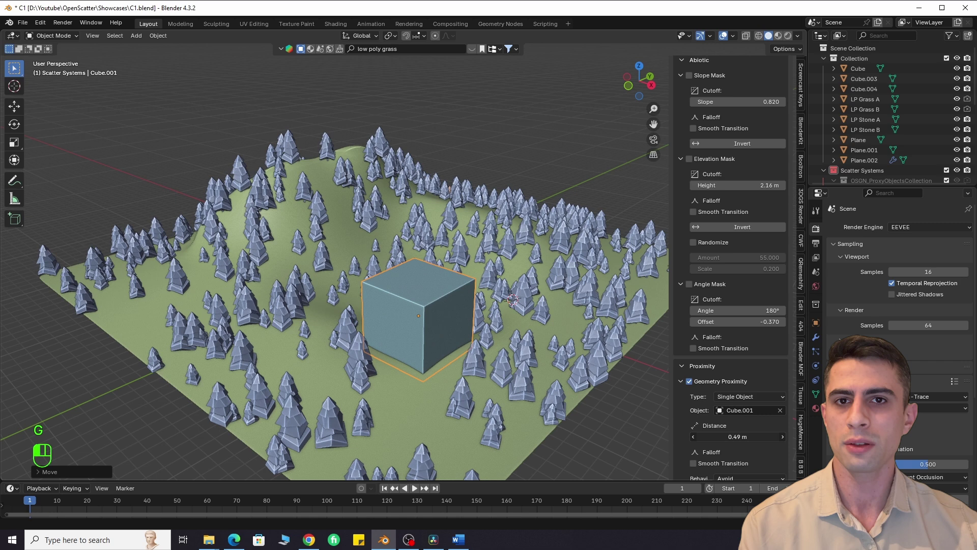
# Increase the trees' scattering density for a thicker forest and hide the sidebar
pyautogui.scroll(20, 711, 245)
pyautogui.moveTo(725, 142); pyautogui.dragTo(767, 142)
pyautogui.press('n')
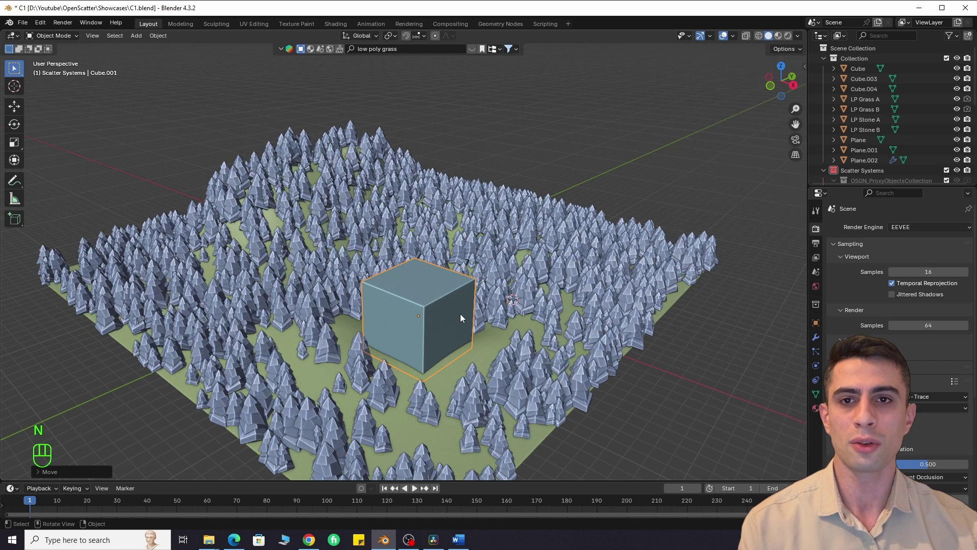
# Move the cube through the forest, keeping its height fixed, to test the trees avoiding it
pyautogui.press('g')
pyautogui.hotkey('ctrl', 'z')
pyautogui.press('g')
pyautogui.hotkey('shift', 'z')
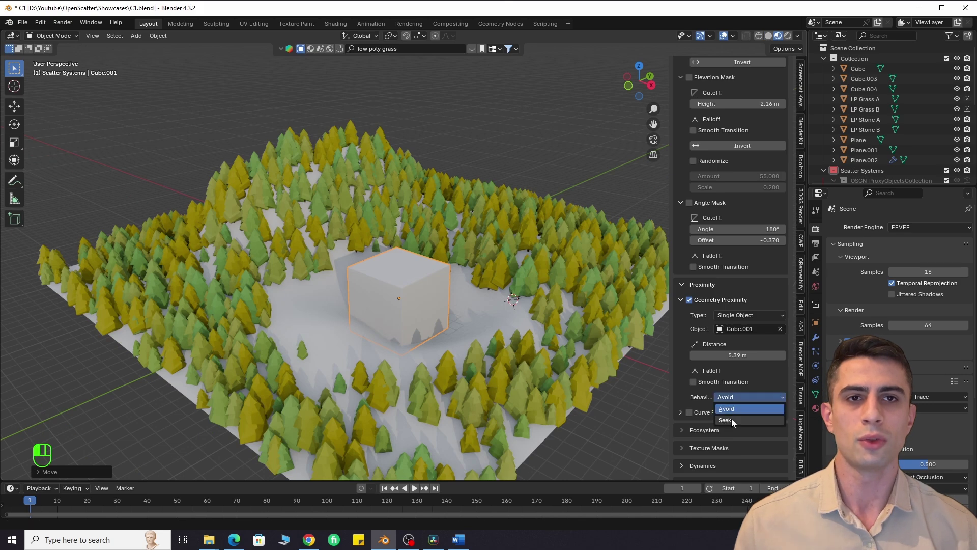
# Reposition the cube on the terrain with the proximity behavior on Seek, and enable Smooth Transition
pyautogui.press('g')
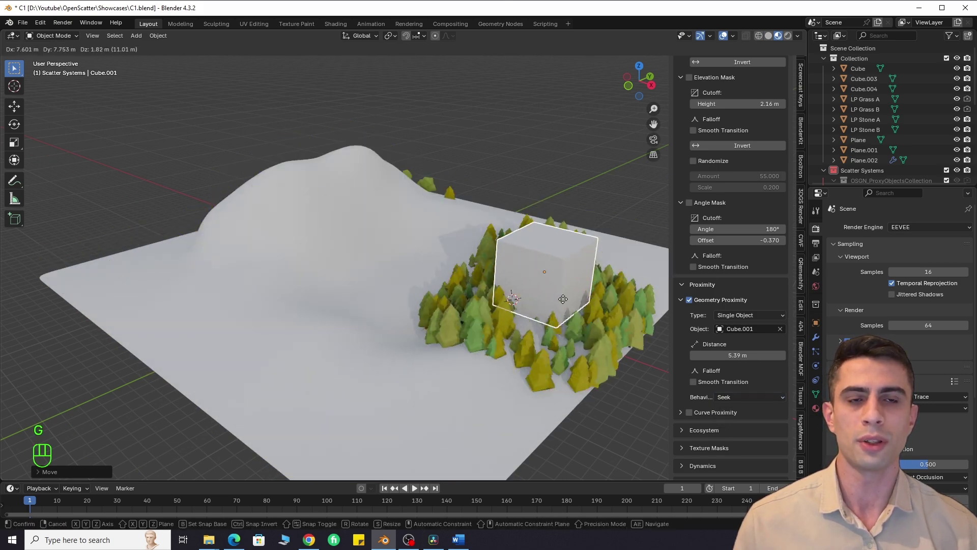
pyautogui.click(407, 356)
pyautogui.click(716, 382)
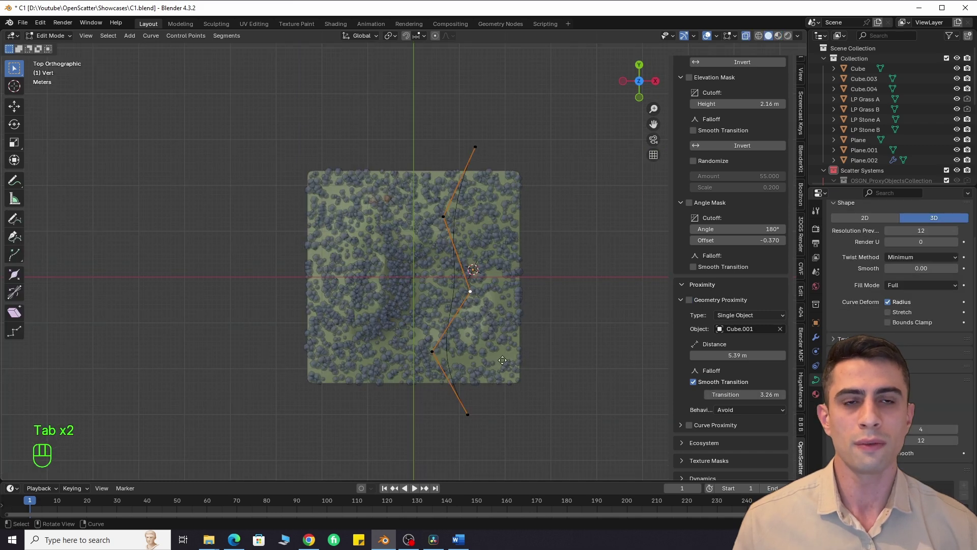
# Reshape the curve into a winding road across the terrain by moving its middle control points, and return to Object Mode
pyautogui.press('g')
pyautogui.press('g')
pyautogui.click(419, 218)
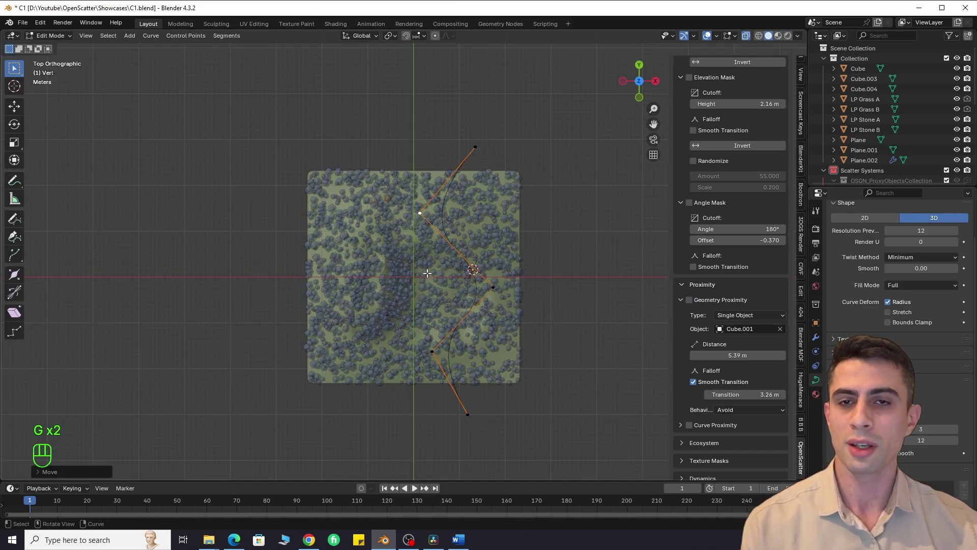
pyautogui.press('g')
pyautogui.press('Tab')
pyautogui.moveTo(428, 273); pyautogui.dragTo(410, 217, button='middle')
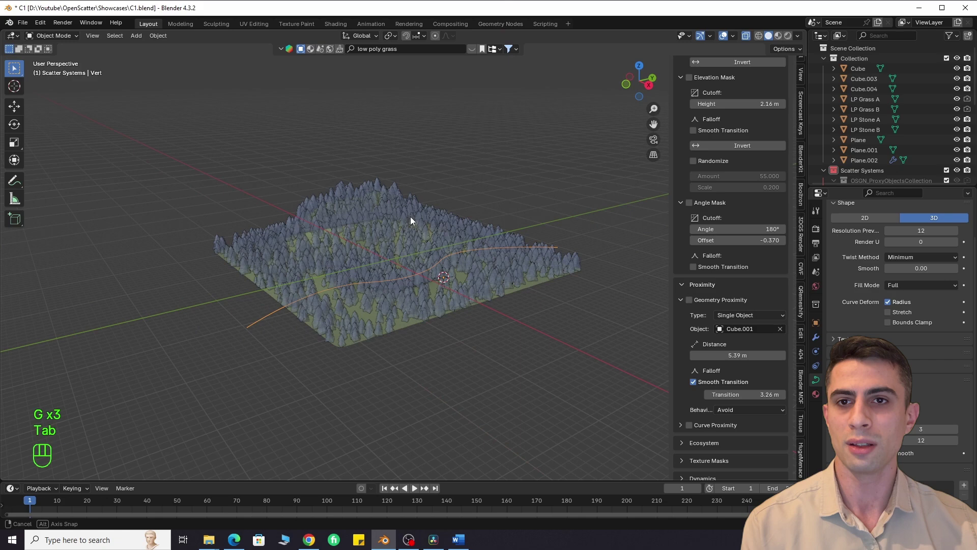
pyautogui.scroll(1, 410, 217)
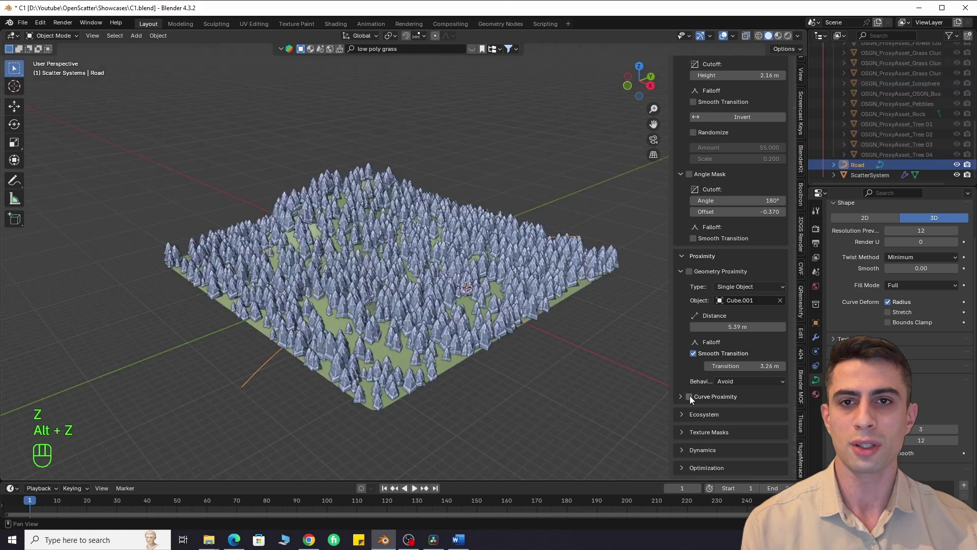
# Enable Curve Proximity with Road as the single curve and set its distance to 2.35 m
pyautogui.click(689, 397)
pyautogui.scroll(-2, 686, 397)
pyautogui.click(260, 368)
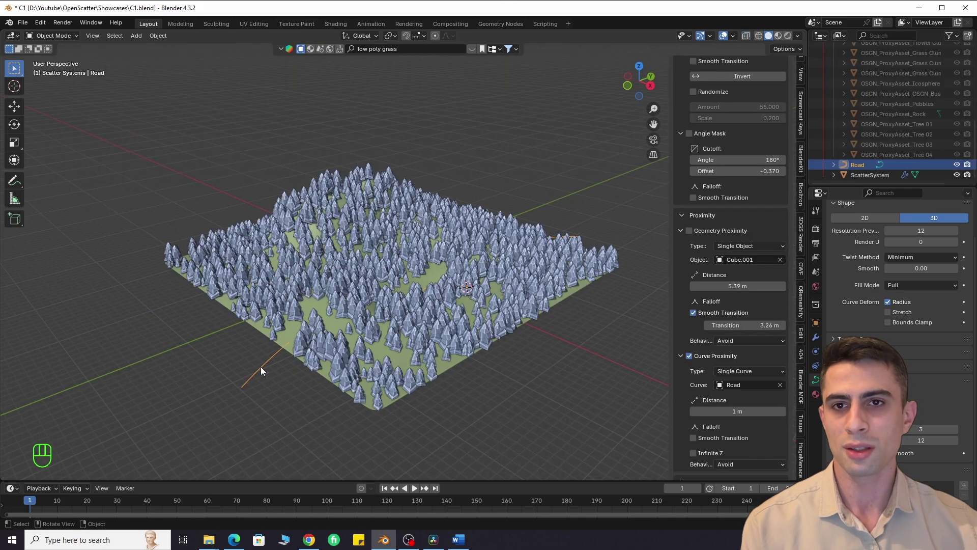
pyautogui.scroll(5, 305, 356)
pyautogui.moveTo(738, 412); pyautogui.dragTo(715, 412)
# Test the Curve Proximity's Smooth Transition and enable Infinite Z
pyautogui.click(702, 440)
pyautogui.click(726, 438)
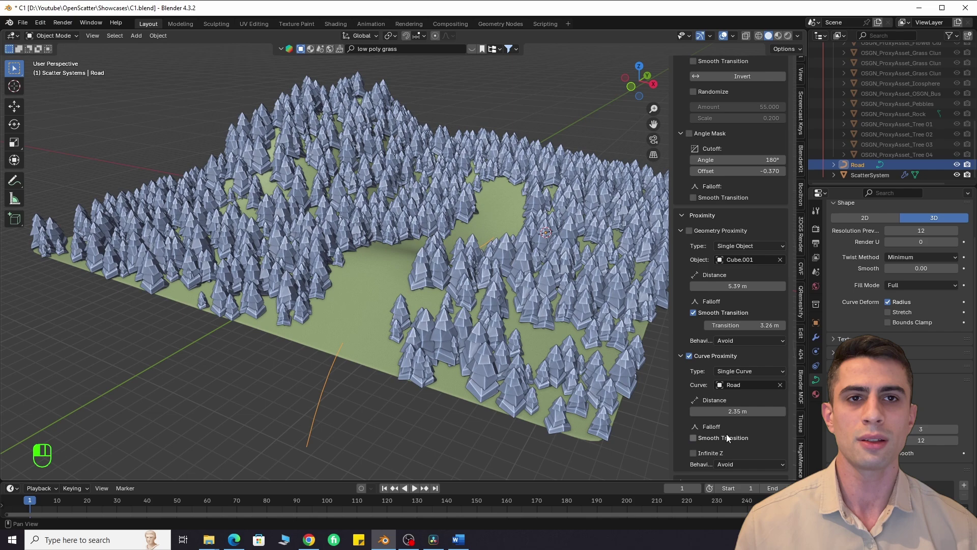
pyautogui.moveTo(481, 357)
pyautogui.mouseDown(button='middle')
pyautogui.moveTo(529, 336)
pyautogui.moveTo(471, 359)
pyautogui.mouseUp(button='middle')
pyautogui.click(721, 453)
pyautogui.scroll(-4, 521, 315)
pyautogui.moveTo(521, 316); pyautogui.dragTo(502, 352, button='middle')
# Move the Road curve's middle control point horizontally in Edit Mode to reroute the clearing through the trees
pyautogui.press('Tab')
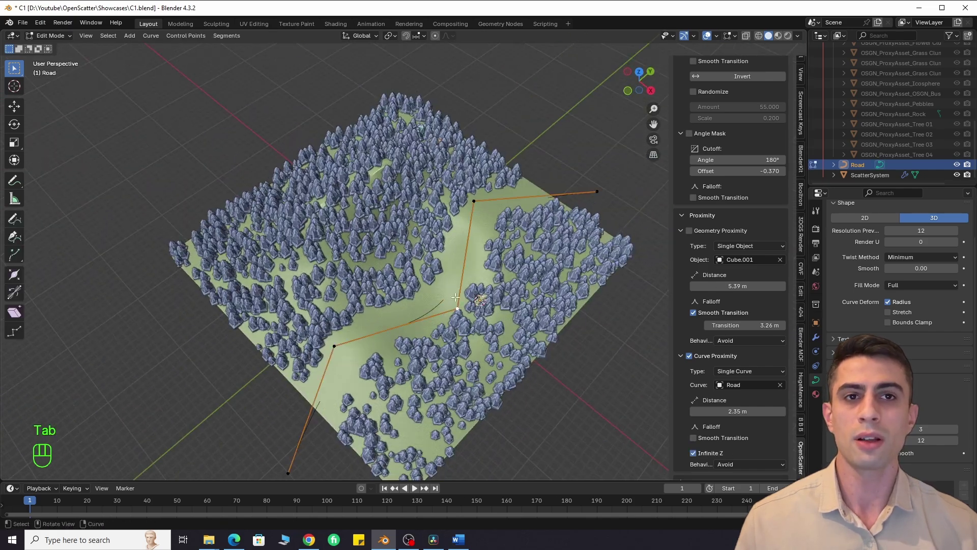
pyautogui.click(461, 299)
pyautogui.press('g')
pyautogui.hotkey('shift', 'z')
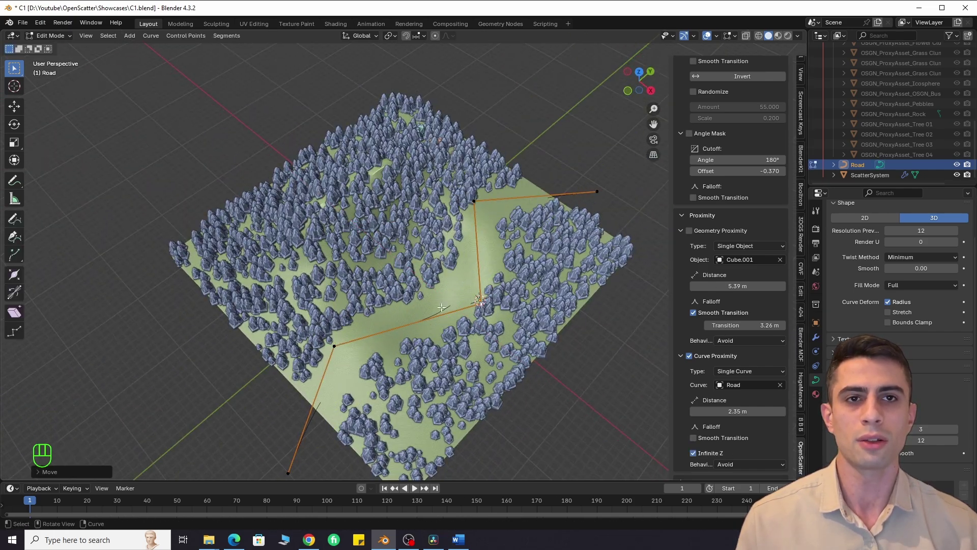
pyautogui.click(433, 277)
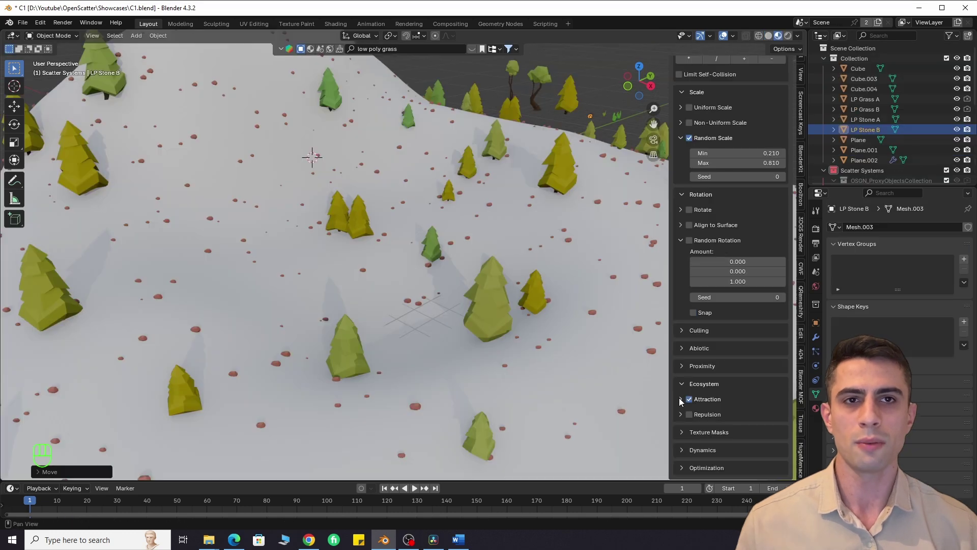
# Set Trees as the scatter system in the Attraction settings of the rocks
pyautogui.click(680, 400)
pyautogui.scroll(-2, 681, 402)
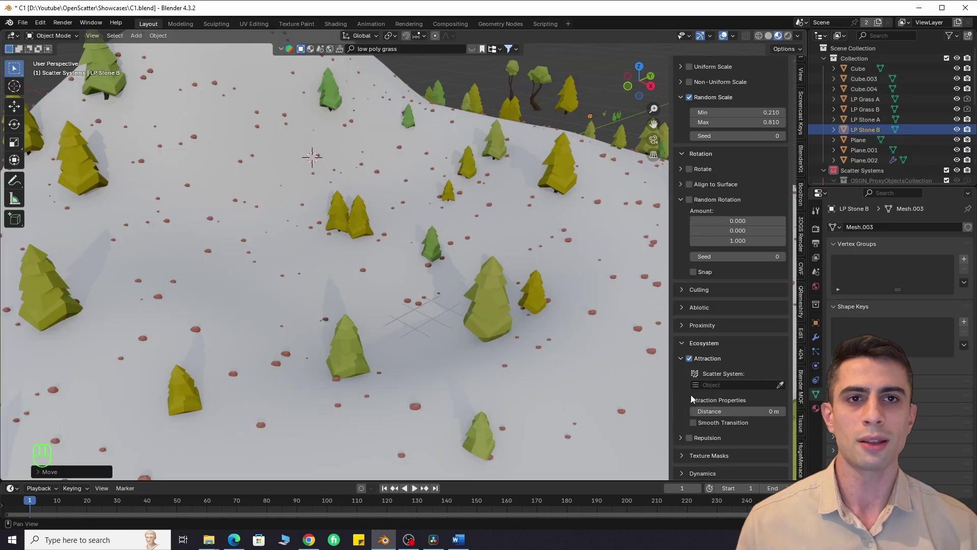
pyautogui.click(739, 384)
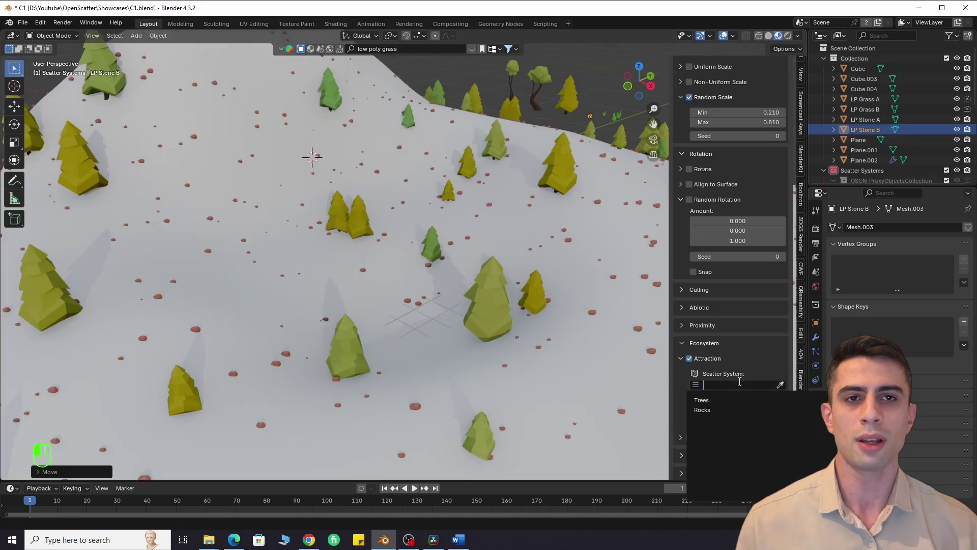
pyautogui.click(718, 400)
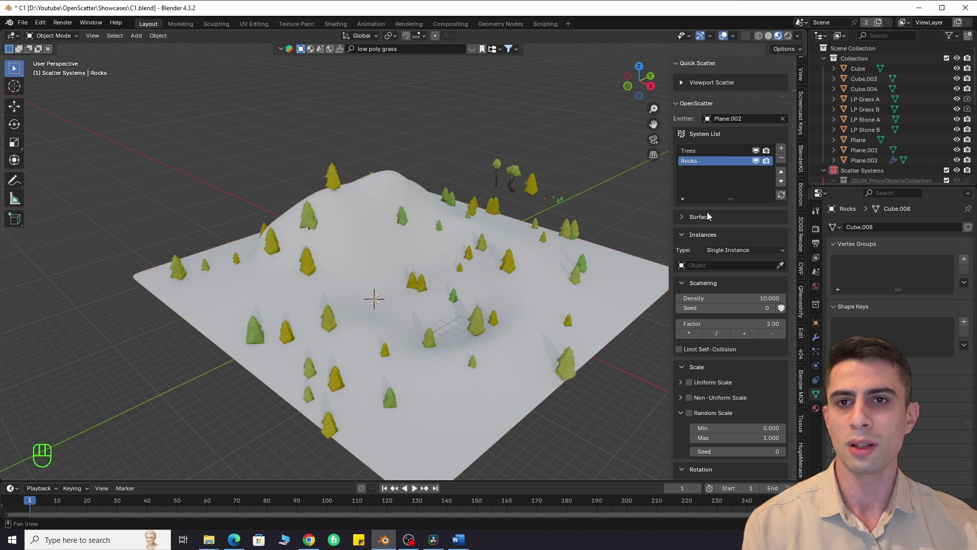
# Frame the object LP Stone B and pick it as the single instance of the Rocks system
pyautogui.keyDown('shift'); pyautogui.moveTo(601, 249); pyautogui.dragTo(435, 315, button='middle'); pyautogui.keyUp('shift')
pyautogui.scroll(6, 446, 256)
pyautogui.click(447, 256)
pyautogui.press('KP_Decimal')
pyautogui.scroll(-3, 448, 255)
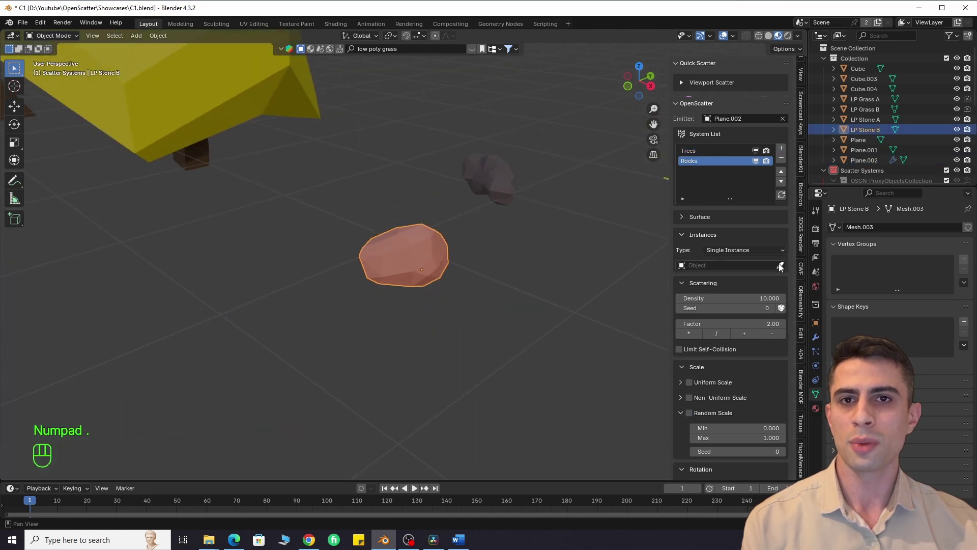
pyautogui.click(781, 266)
pyautogui.click(411, 266)
# Lower the scattering density of the Rocks system on the terrain
pyautogui.scroll(-12, 411, 289)
pyautogui.keyDown('shift'); pyautogui.moveTo(374, 309); pyautogui.dragTo(504, 237, button='middle'); pyautogui.keyUp('shift')
pyautogui.scroll(2, 504, 236)
pyautogui.moveTo(733, 299); pyautogui.dragTo(684, 299)
pyautogui.moveTo(684, 299); pyautogui.dragTo(683, 299)
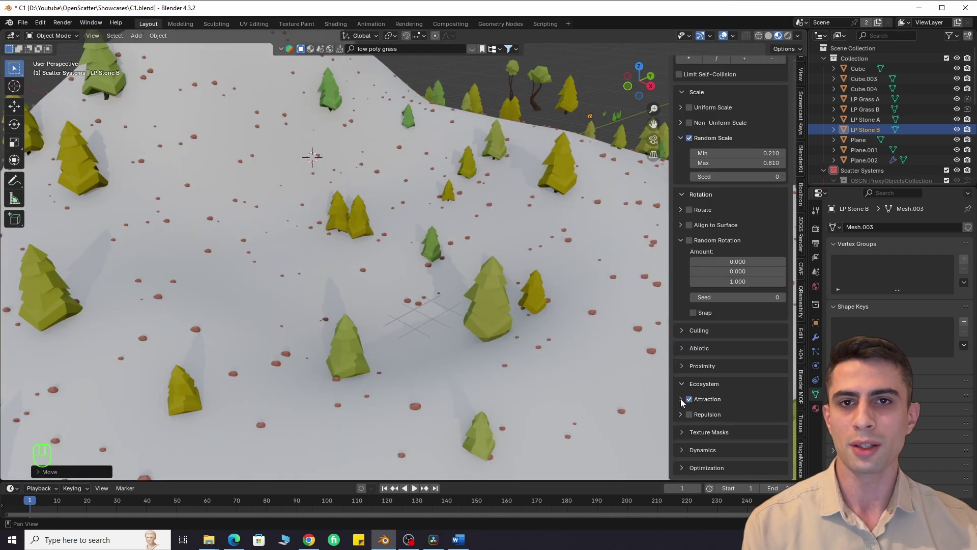
# Expand the Attraction mask of the Rocks system and pick Trees as its scatter system
pyautogui.click(681, 400)
pyautogui.scroll(-2, 685, 402)
pyautogui.click(739, 384)
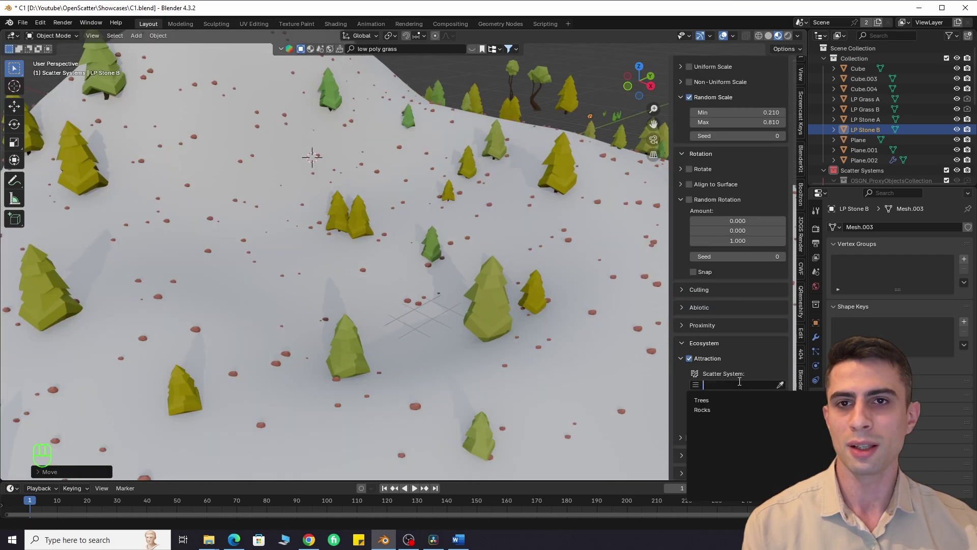
pyautogui.click(717, 400)
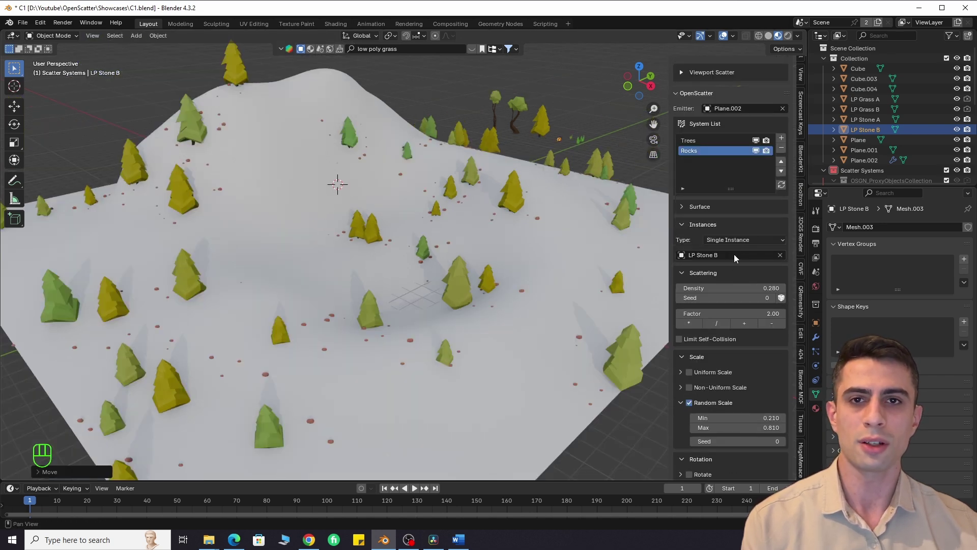
pyautogui.click(690, 315)
pyautogui.moveTo(738, 447); pyautogui.dragTo(787, 447)
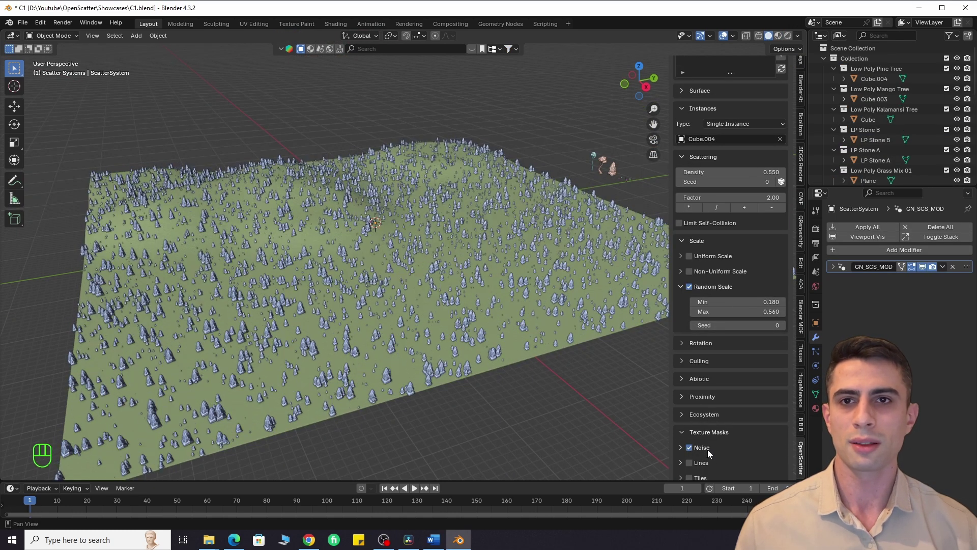
# Raise the tree scatter's density to 2.620 and apply the terrain plane's object transforms
pyautogui.scroll(6, 712, 438)
pyautogui.moveTo(733, 294); pyautogui.dragTo(781, 294)
pyautogui.click(581, 271)
pyautogui.hotkey('ctrl', 'a')
pyautogui.click(579, 310)
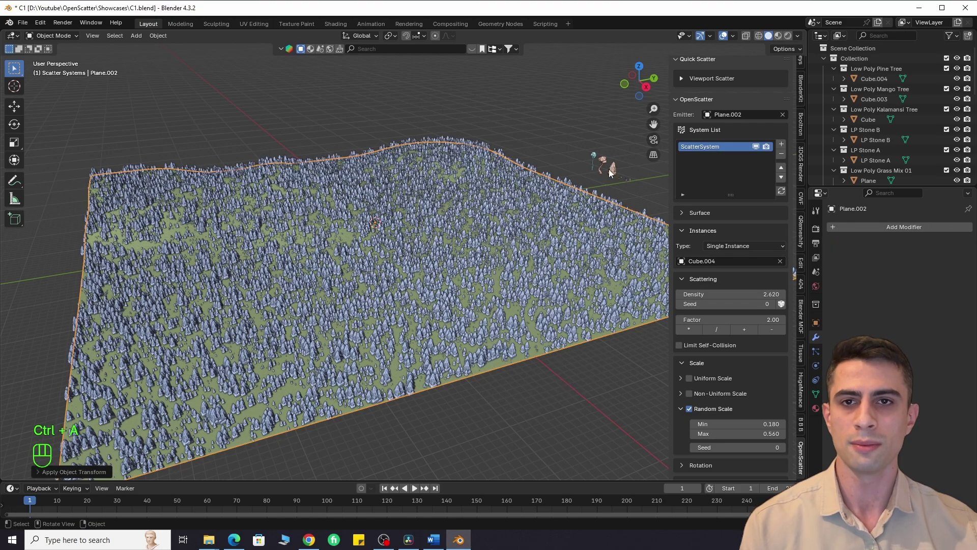
pyautogui.press('a')
pyautogui.hotkey('ctrl', 'a')
# Adjust the roughness of the Noise texture mask that clusters the trees
pyautogui.scroll(-10, 723, 376)
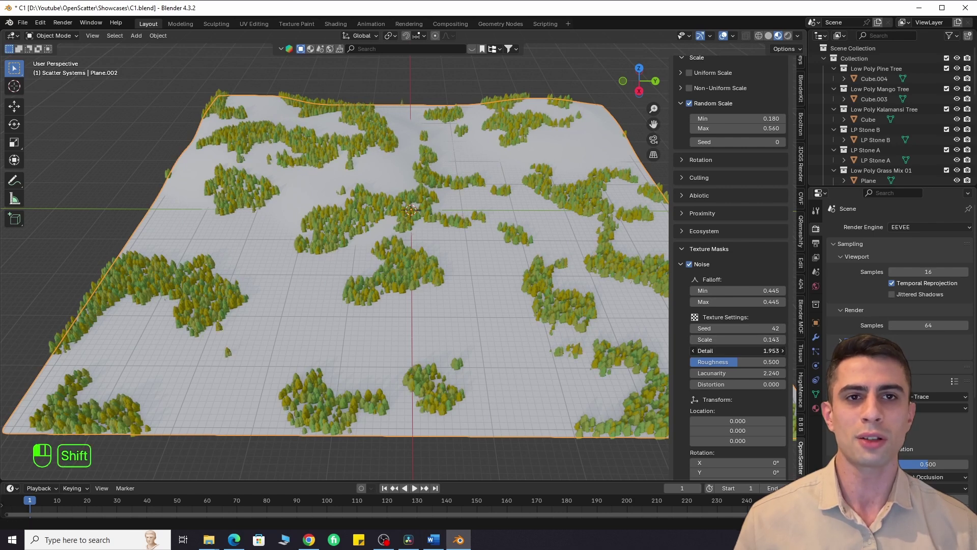
pyautogui.keyDown('shift'); pyautogui.moveTo(736, 362); pyautogui.dragTo(777, 362); pyautogui.keyUp('shift')
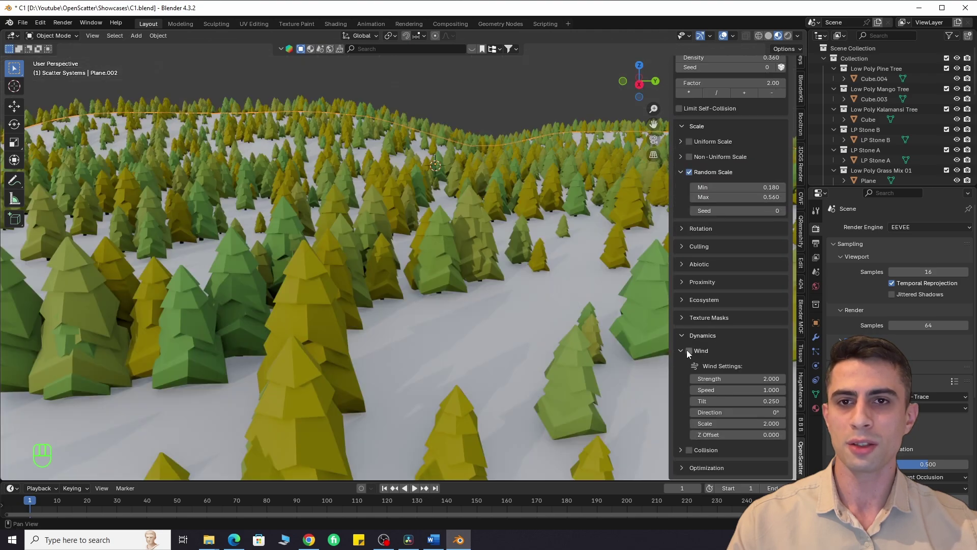
# Enable Wind on the trees, play the animation and set the wind speed to 4.330
pyautogui.press('space')
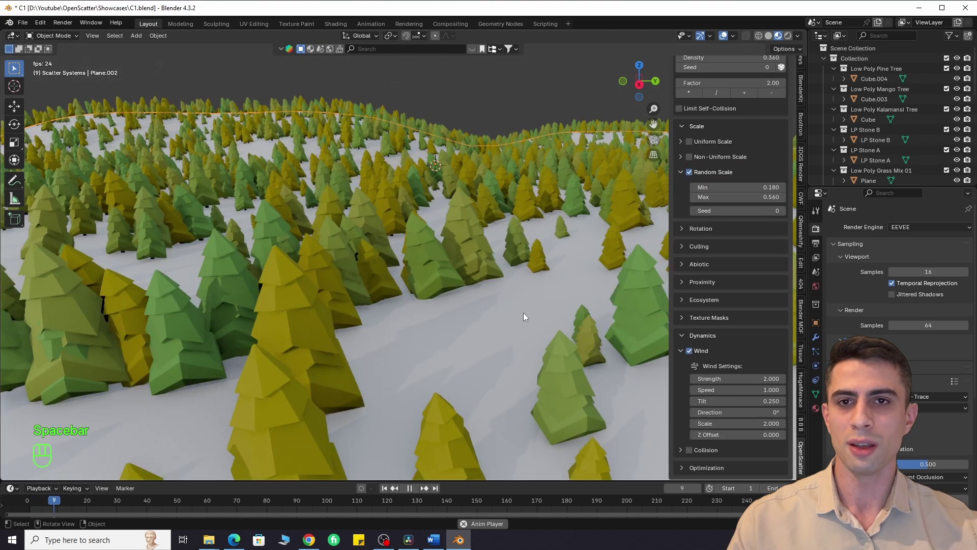
pyautogui.scroll(-4, 423, 271)
pyautogui.keyDown('shift'); pyautogui.moveTo(502, 264); pyautogui.dragTo(454, 264, button='middle'); pyautogui.keyUp('shift')
pyautogui.scroll(1, 454, 264)
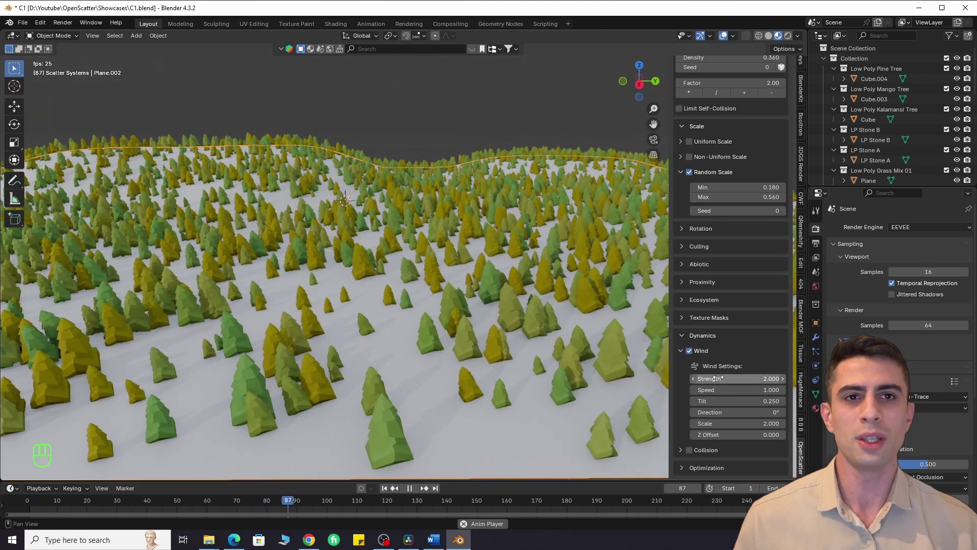
pyautogui.moveTo(727, 389); pyautogui.dragTo(800, 390)
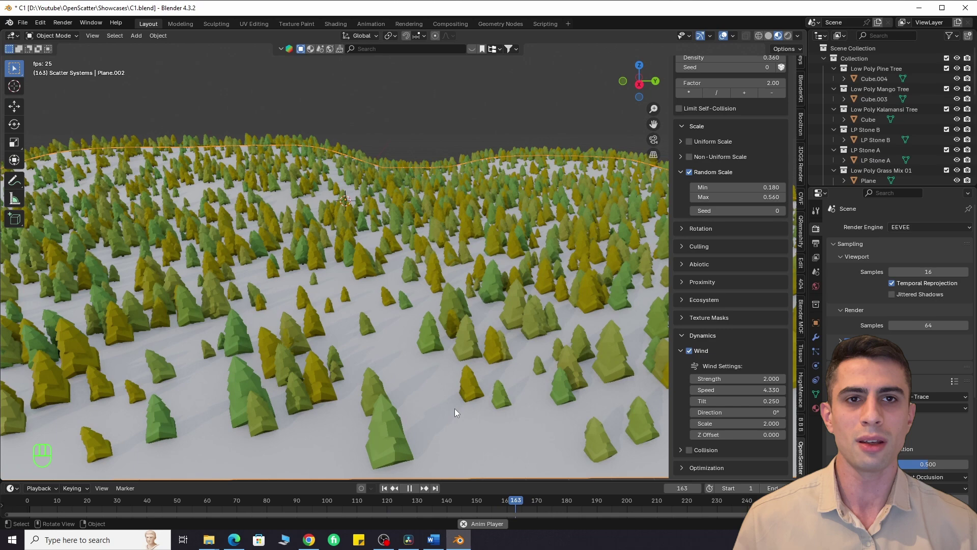
pyautogui.scroll(-5, 454, 295)
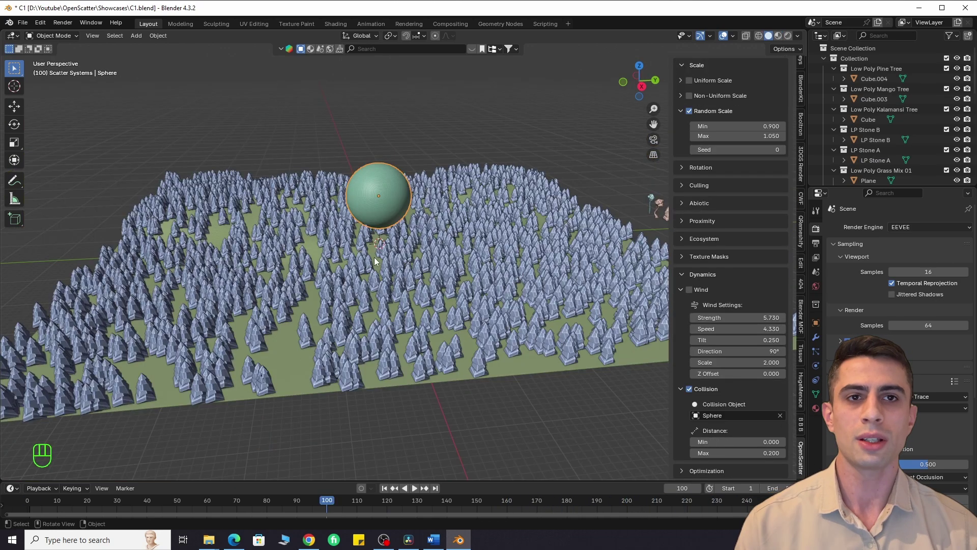
# Move the collision sphere down into the trees and set the Collision maximum distance to 10.850
pyautogui.press('g')
pyautogui.click(372, 301)
pyautogui.moveTo(739, 453); pyautogui.dragTo(787, 453)
pyautogui.scroll(2, 306, 286)
# Hide the sidebar and move the collision sphere to several places among the trees to bend them
pyautogui.press('g')
pyautogui.click(409, 266)
pyautogui.press('n')
pyautogui.press('g')
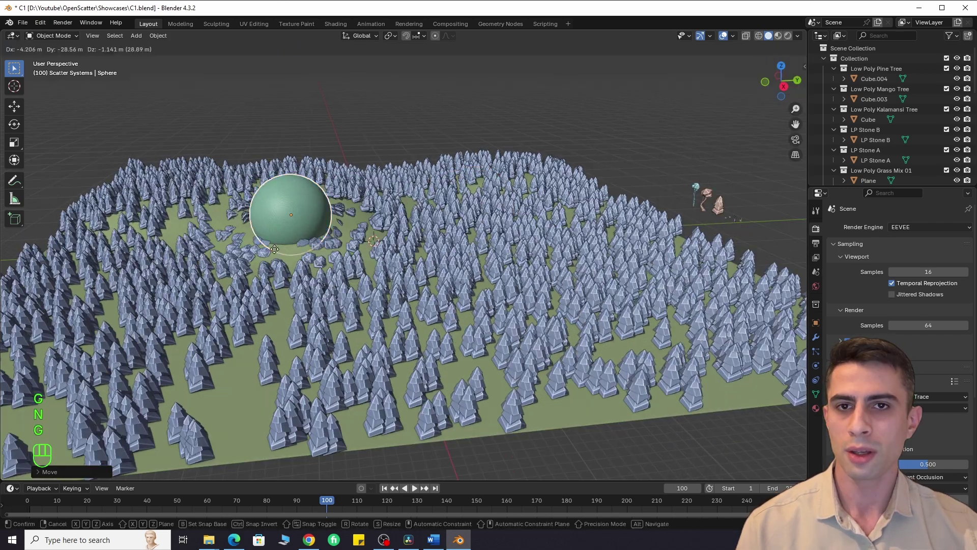
pyautogui.click(283, 271)
pyautogui.press('z')
pyautogui.press('g')
pyautogui.click(383, 266)
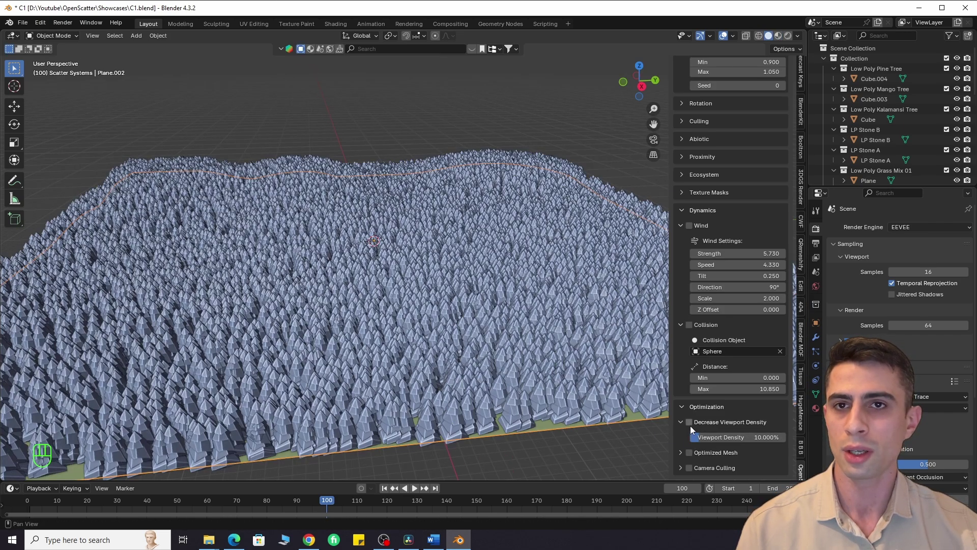
# Turn on Decrease Viewport Density for the dense tree scatter and set it to 7.895%
pyautogui.click(689, 422)
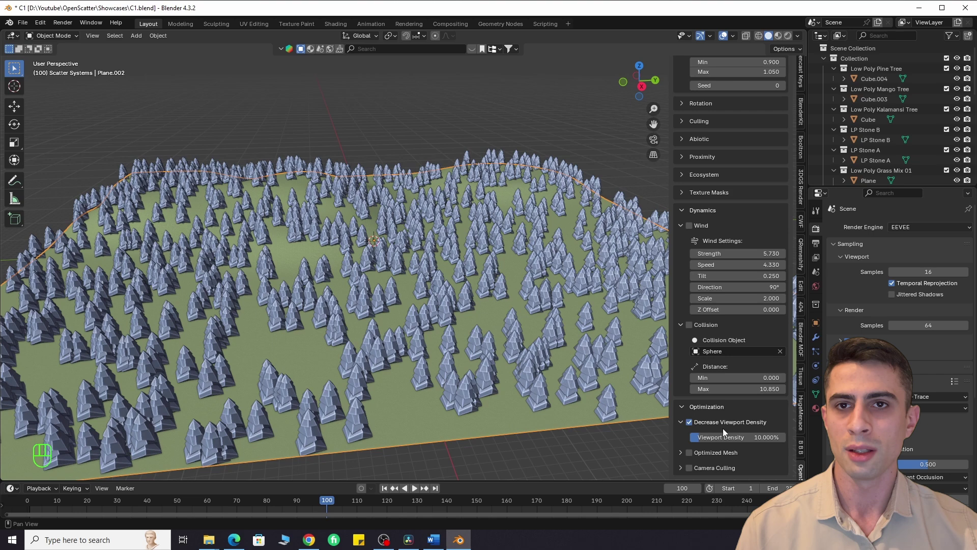
pyautogui.moveTo(723, 438); pyautogui.dragTo(695, 436)
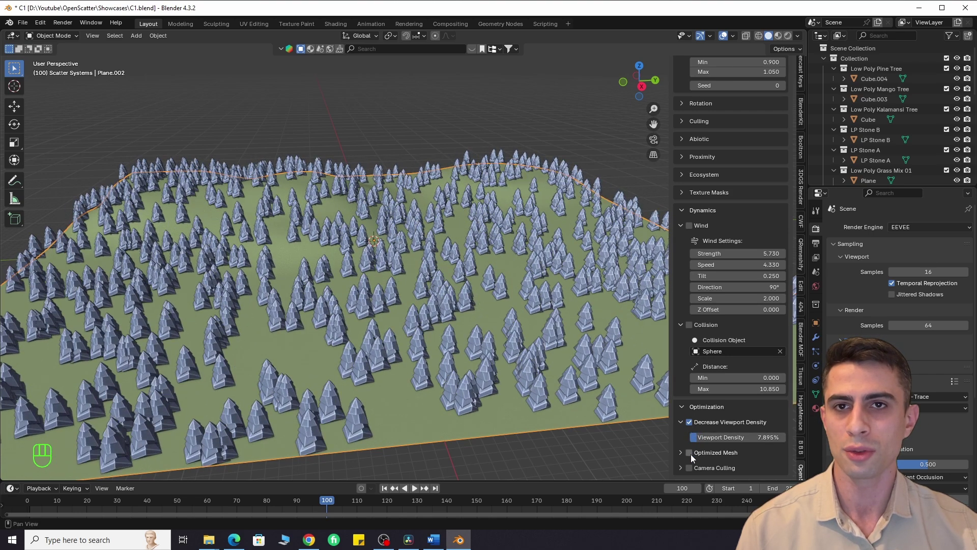
# Enable Optimized Mesh for the trees, switch Decrease Viewport Density off and on again, and lower the viewport density
pyautogui.click(689, 452)
pyautogui.click(690, 422)
pyautogui.keyDown('shift'); pyautogui.moveTo(573, 401); pyautogui.dragTo(524, 366, button='middle'); pyautogui.keyUp('shift')
pyautogui.click(681, 453)
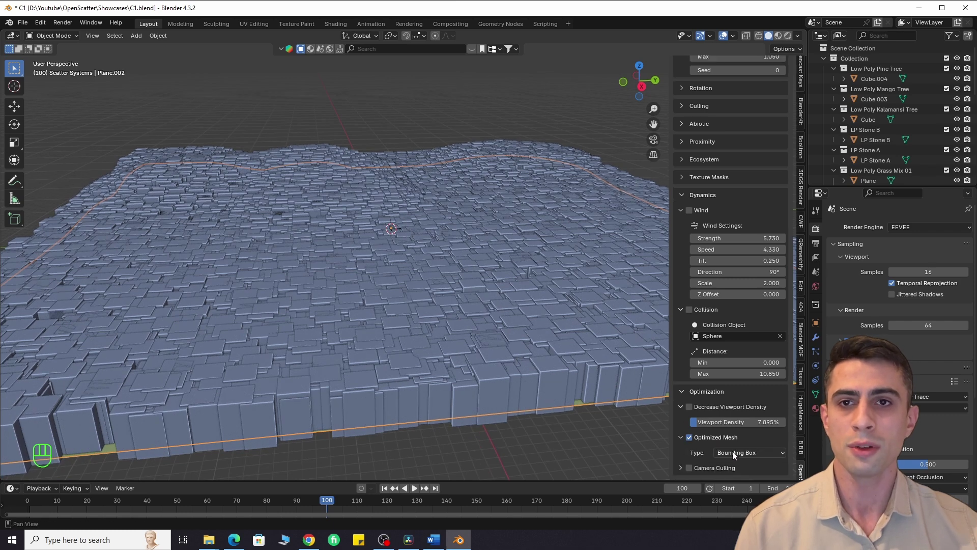
pyautogui.click(691, 410)
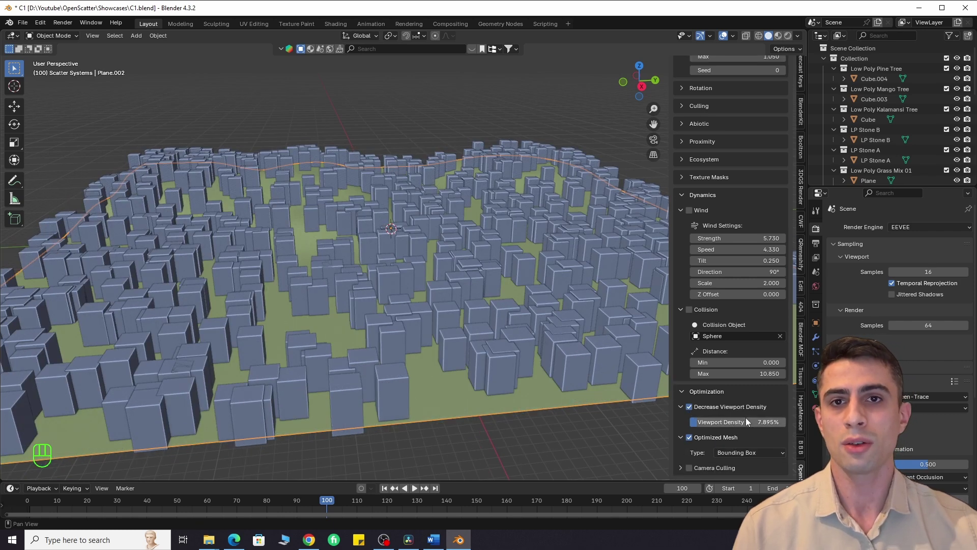
pyautogui.moveTo(697, 422)
pyautogui.mouseDown()
pyautogui.moveTo(677, 422)
pyautogui.moveTo(695, 421)
pyautogui.mouseUp()
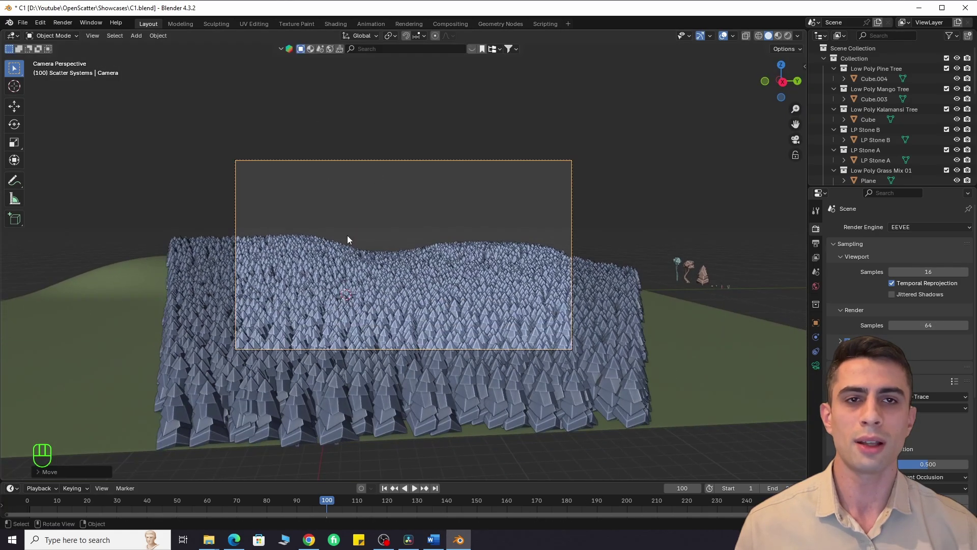
# Move the camera across the terrain in camera view to try the camera culling on the trees
pyautogui.press('g')
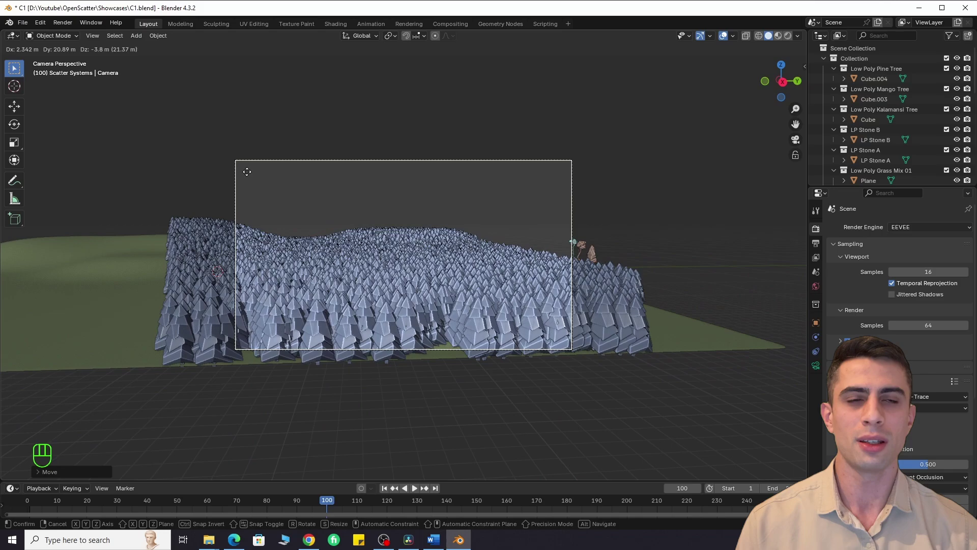
pyautogui.click(447, 236)
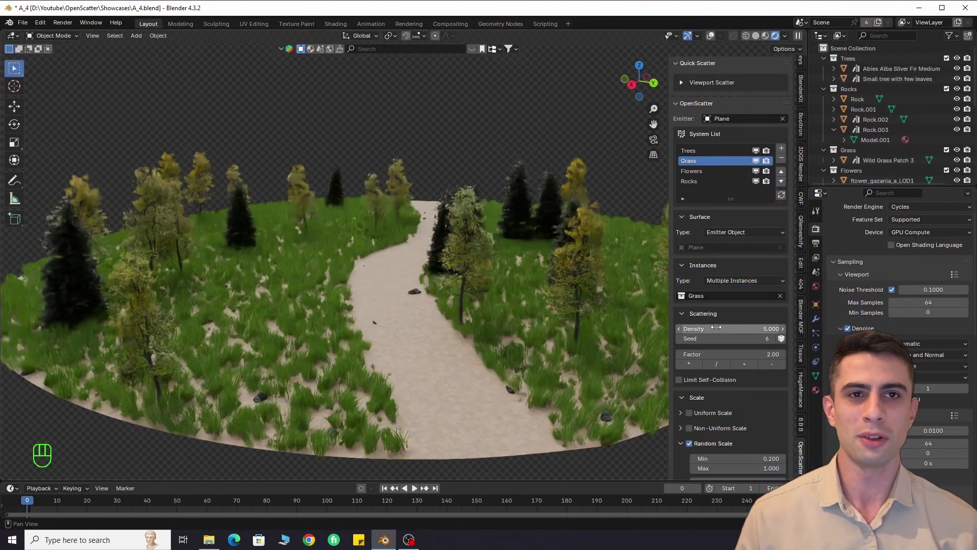
# Set the density of the Grass system to 10 and of the Flowers system to 3
pyautogui.moveTo(717, 327); pyautogui.dragTo(744, 327)
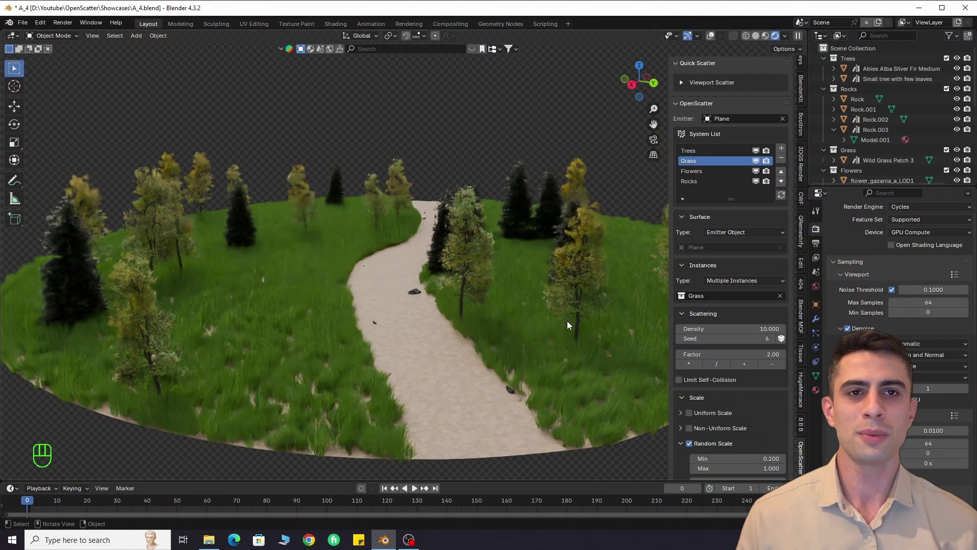
pyautogui.click(696, 170)
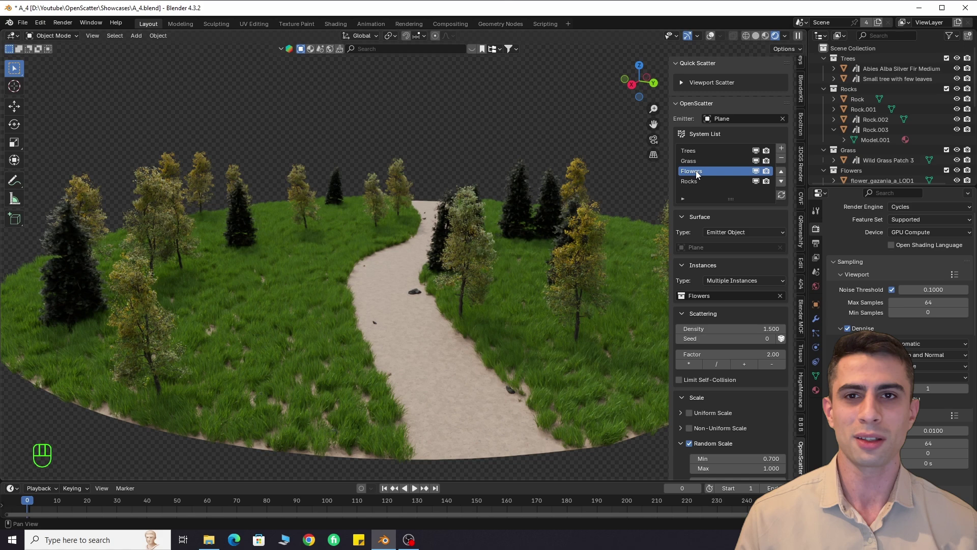
pyautogui.scroll(-2, 705, 402)
pyautogui.scroll(-8, 705, 404)
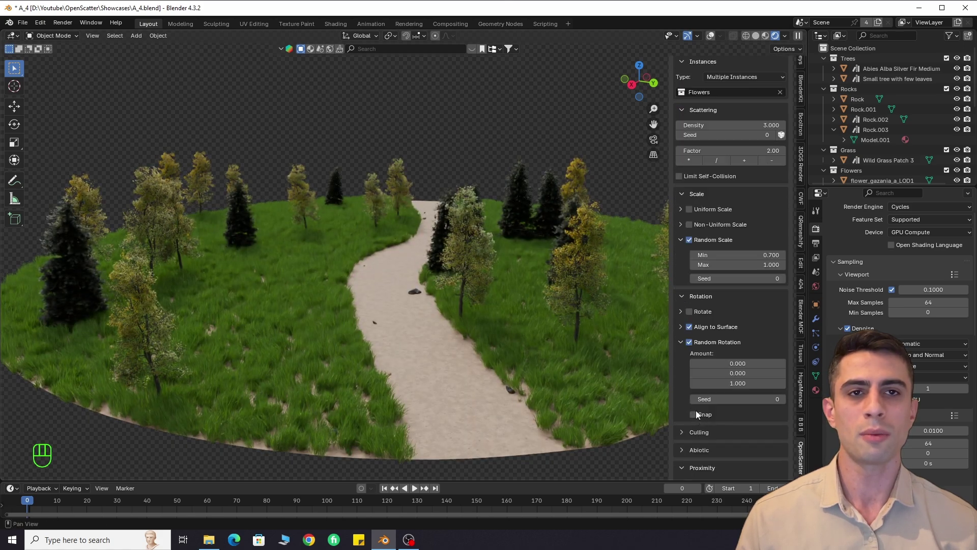
pyautogui.scroll(-5, 728, 363)
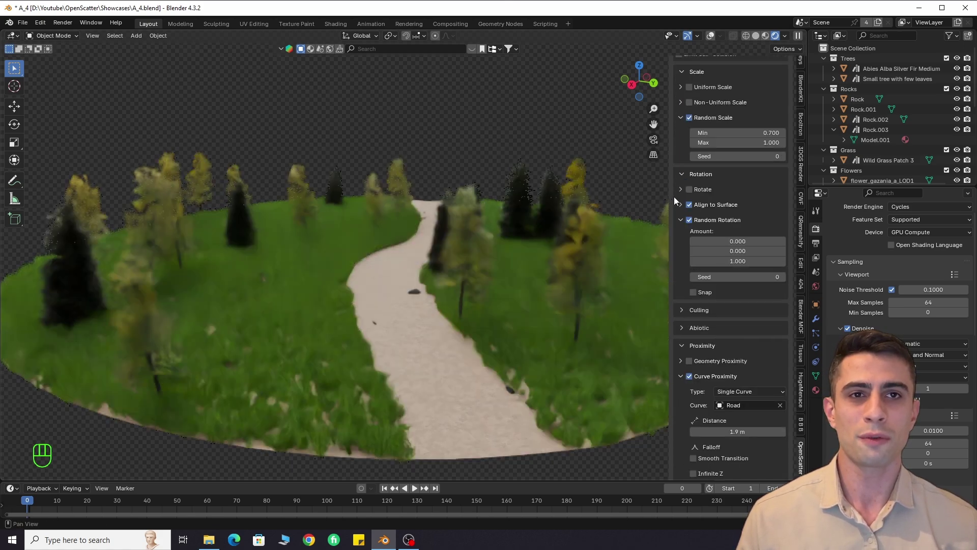
# Raise the maximum random scale of the Flowers system to 5
pyautogui.scroll(1, 687, 270)
pyautogui.click(738, 183)
pyautogui.write('2')
pyautogui.press('Return')
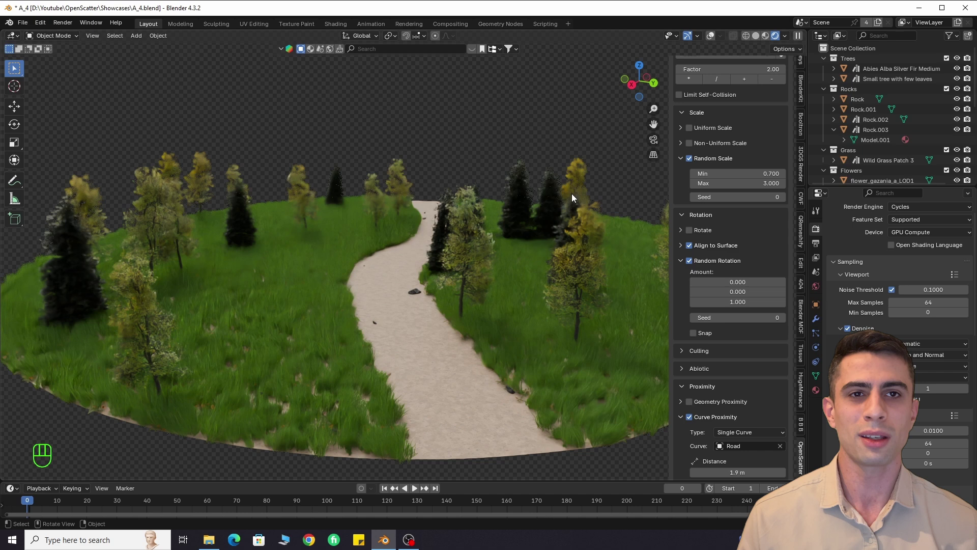
pyautogui.click(729, 183)
pyautogui.write('5')
pyautogui.press('Return')
# Set the random scale of the Flowers system to a minimum of 5 and a maximum of 10
pyautogui.click(738, 184)
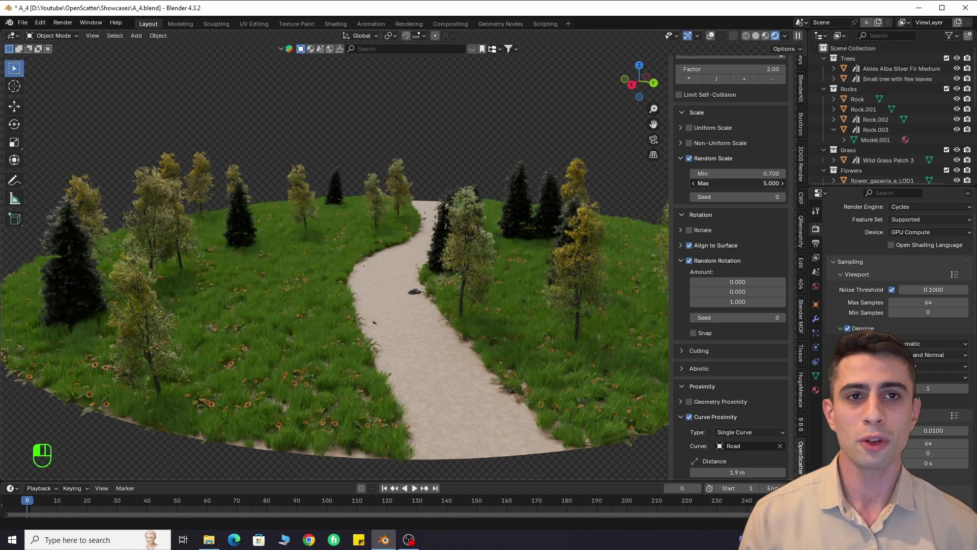
pyautogui.write('10')
pyautogui.press('Return')
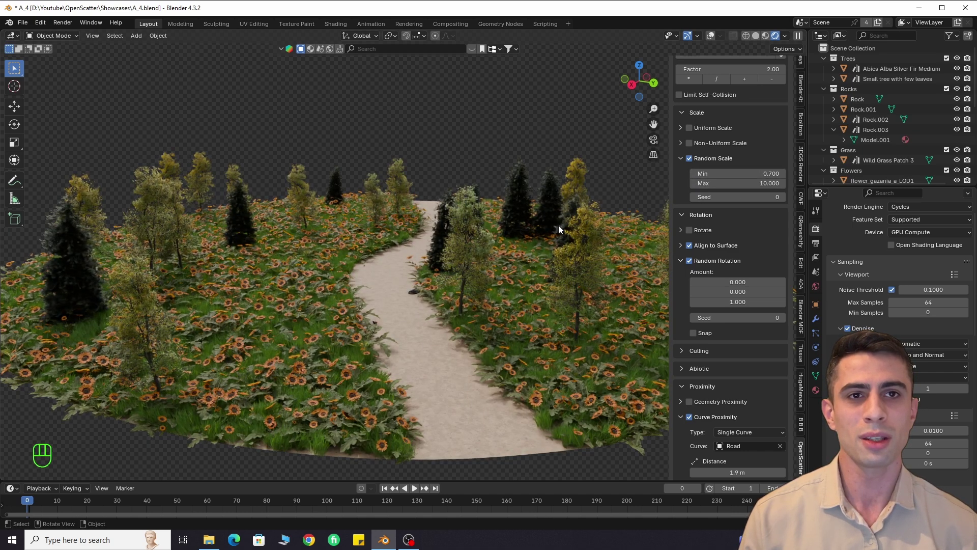
pyautogui.write('5')
pyautogui.press('Return')
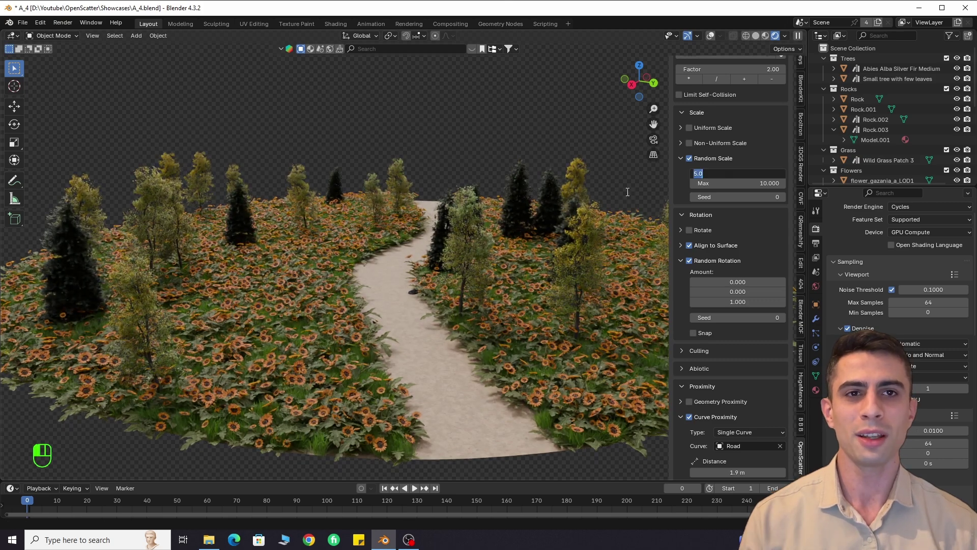
# Set the Flowers' minimum random scale to 1, lower the maximum as well, and hide the sidebar
pyautogui.write('1')
pyautogui.press('Tab')
pyautogui.write('1')
pyautogui.press('Return')
pyautogui.press('n')
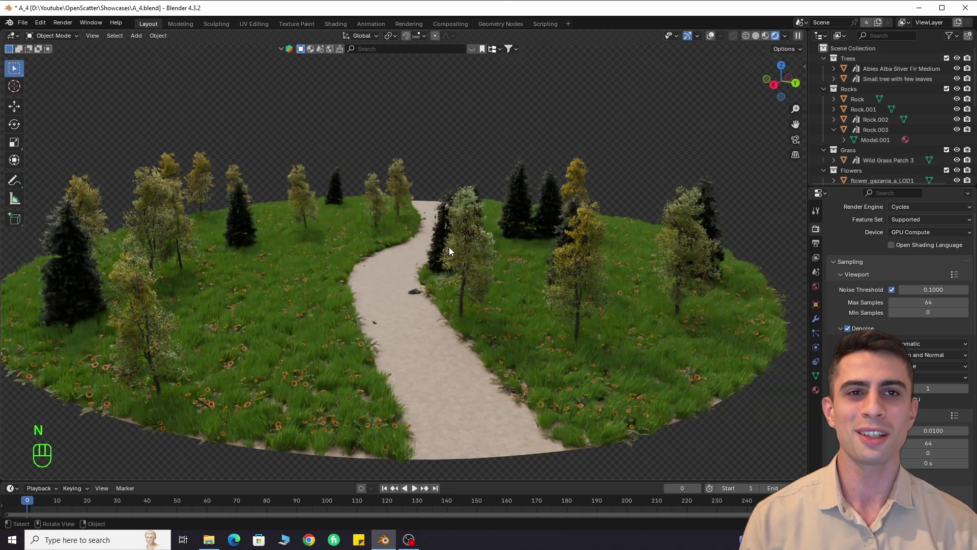